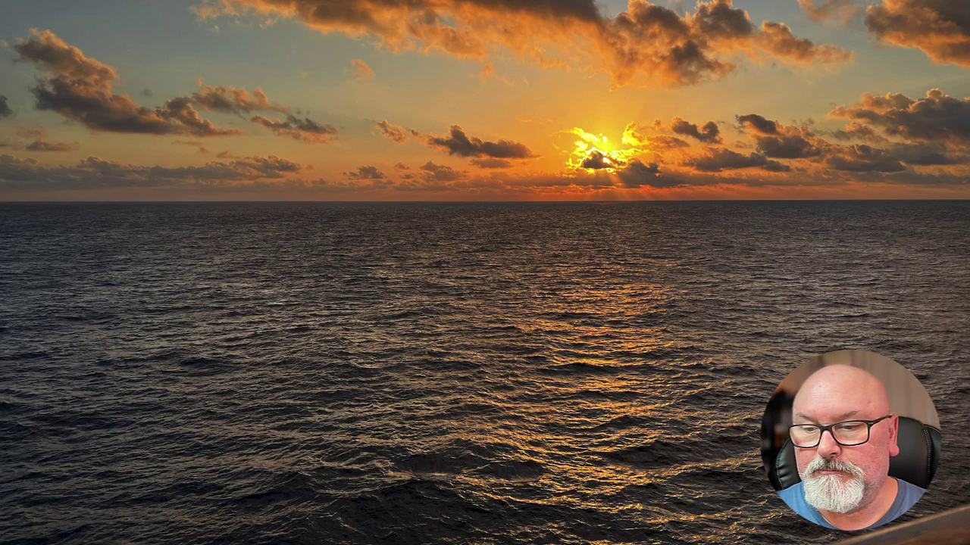
- Switch to the browser window with the Coffee Manager SharePoint site and open its site contents
{"action": "right_click", "coordinate": [248, 534]}
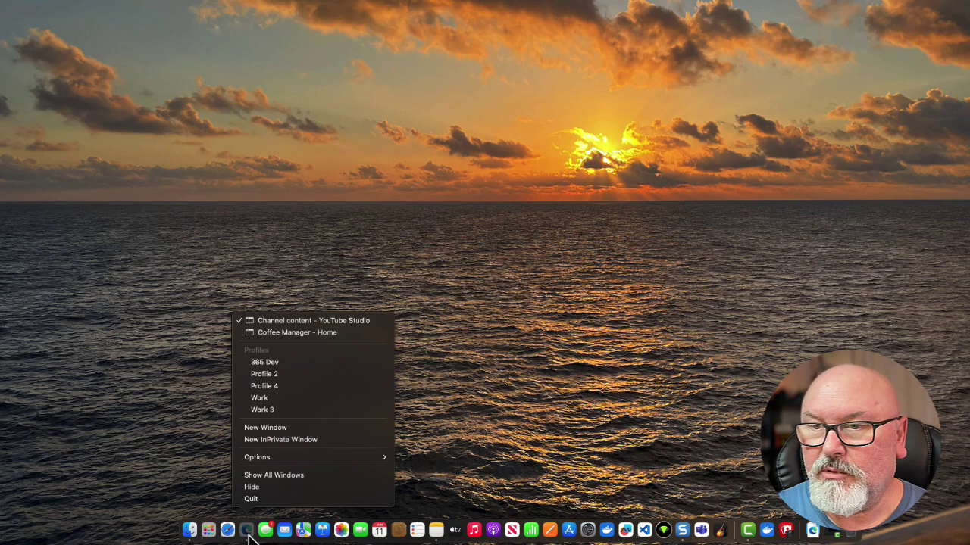
{"action": "left_click", "coordinate": [314, 333]}
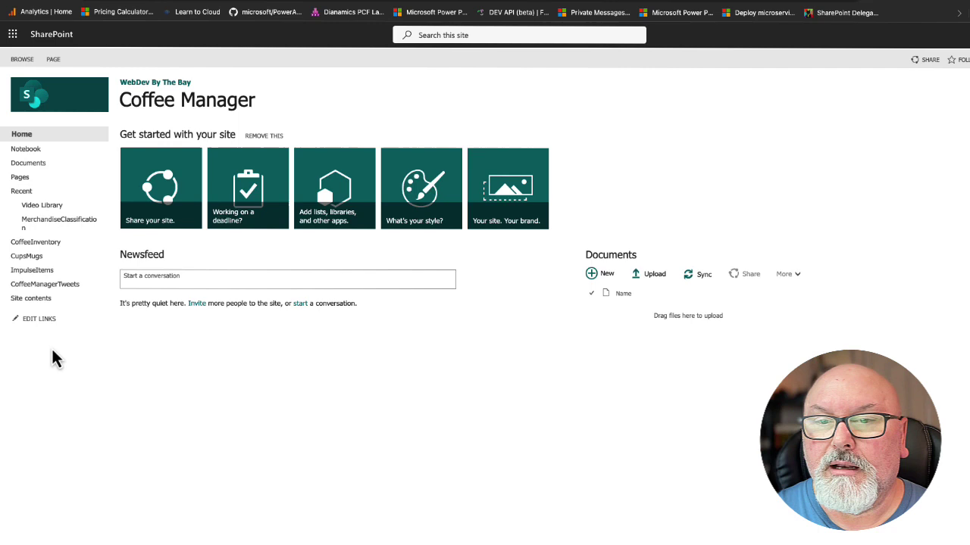
{"action": "left_click", "coordinate": [44, 303]}
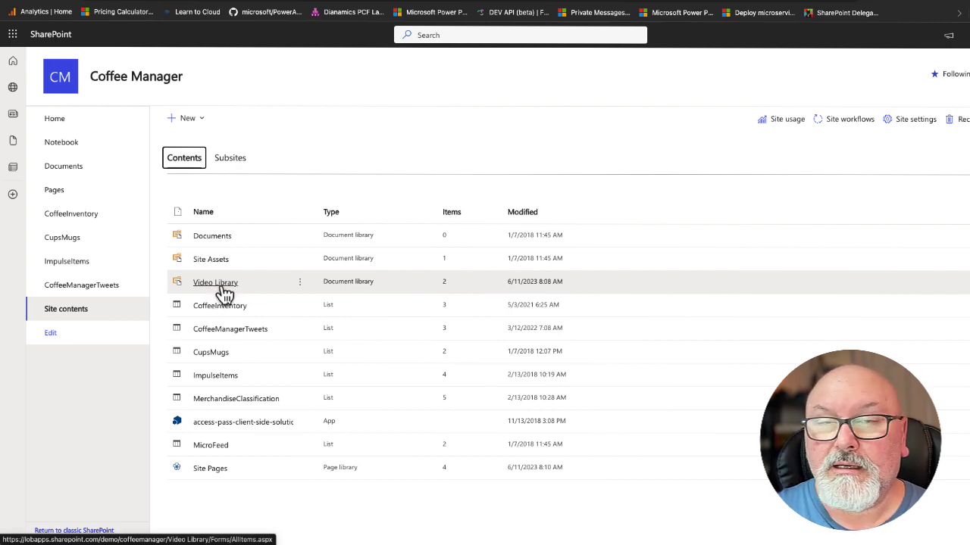
- Check the content types that can be added to the site, and open the Video Library
{"action": "left_click", "coordinate": [201, 128]}
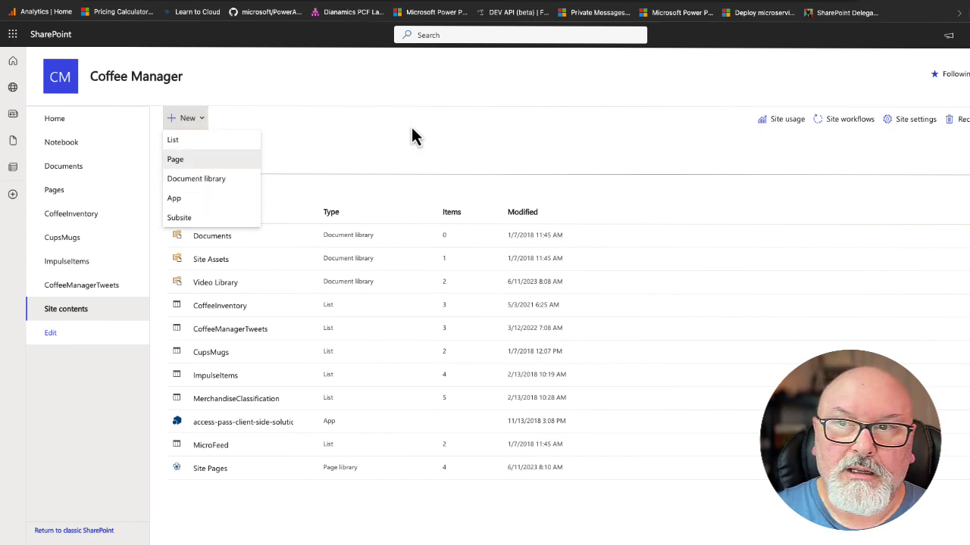
{"action": "left_click", "coordinate": [446, 144]}
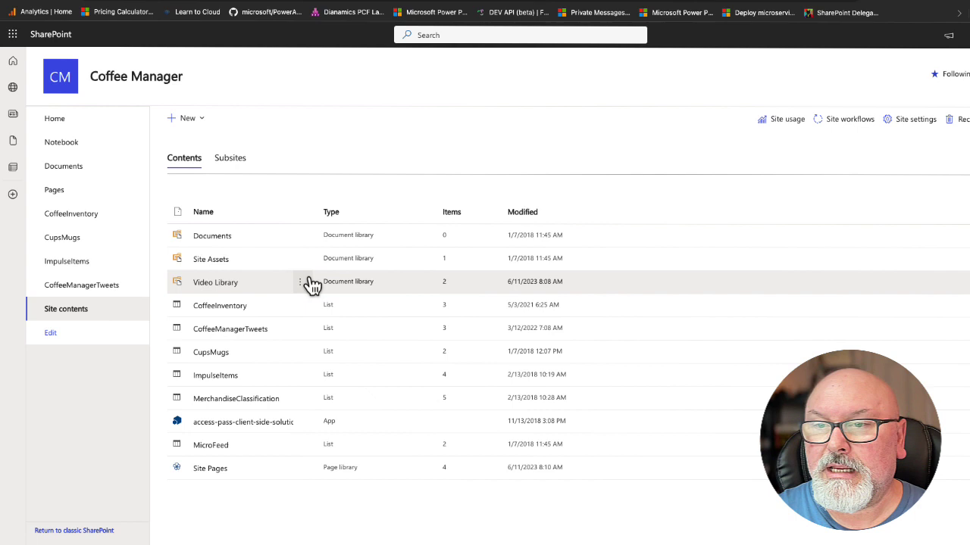
{"action": "left_click", "coordinate": [234, 288]}
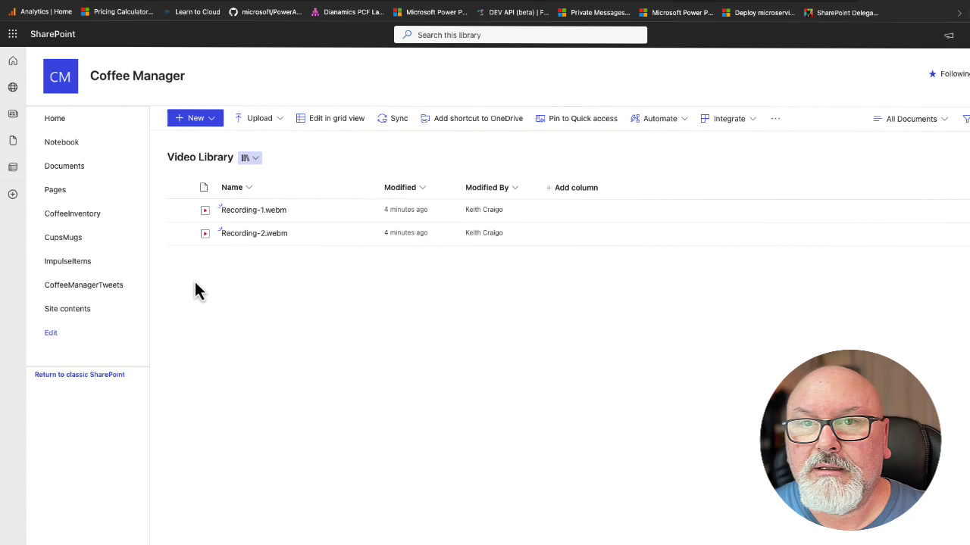
- Switch to Microsoft Stream and create a new camera recording
{"action": "left_click", "coordinate": [12, 36]}
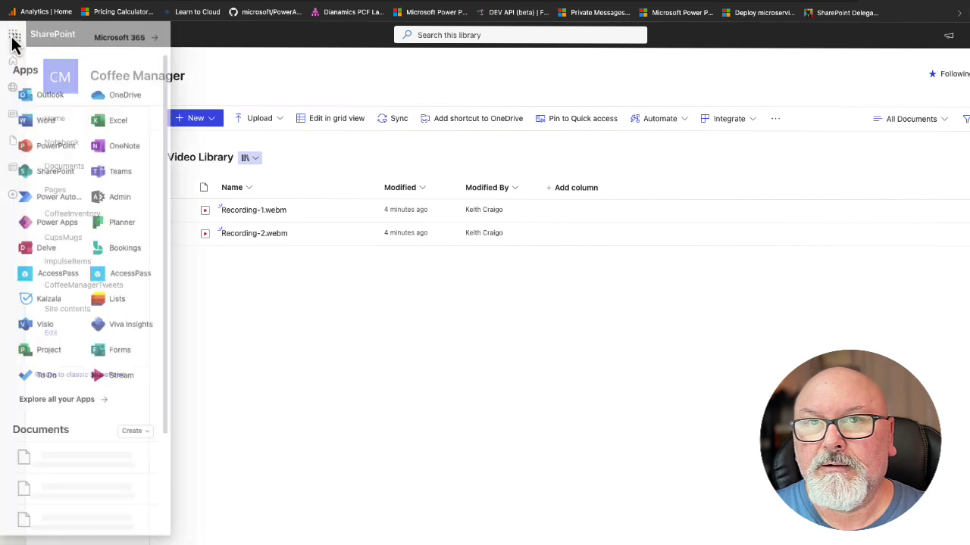
{"action": "left_click", "coordinate": [114, 384]}
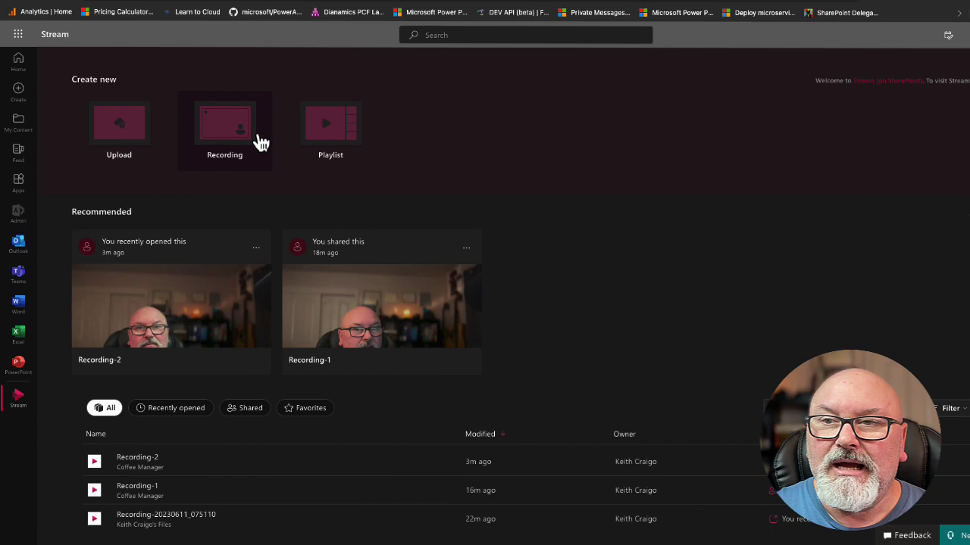
{"action": "left_click", "coordinate": [226, 129]}
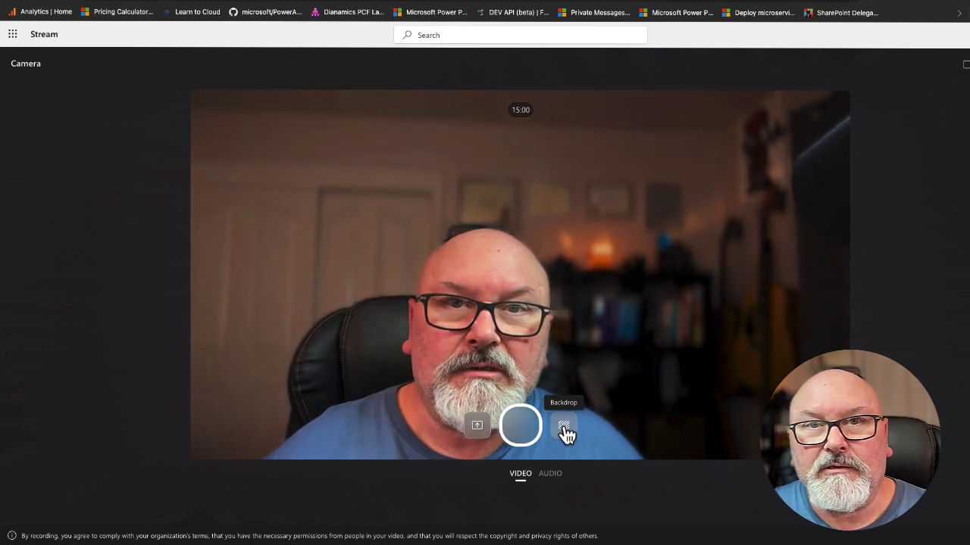
- Check the recorder's backdrop option and its audio-only mode, returning to video mode
{"action": "left_click", "coordinate": [565, 430]}
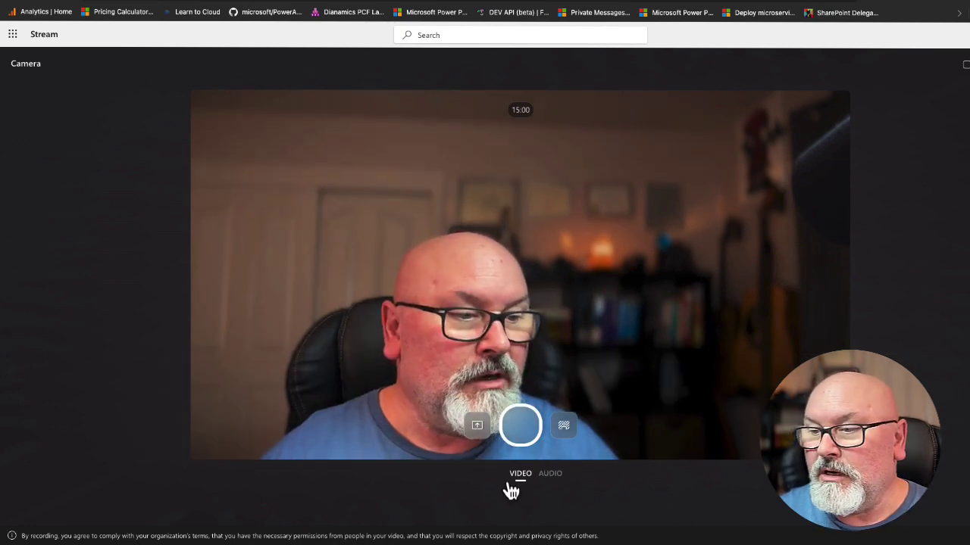
{"action": "left_click", "coordinate": [552, 475]}
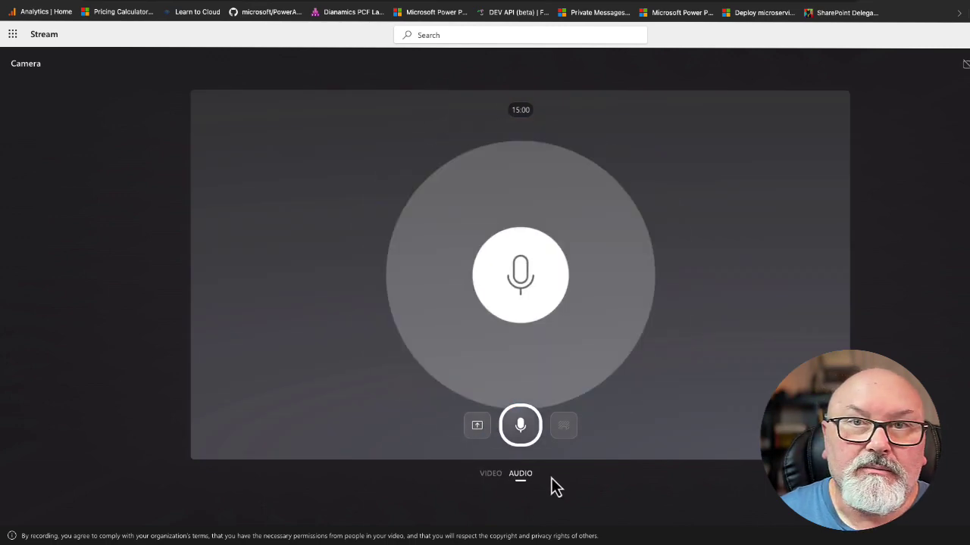
{"action": "left_click", "coordinate": [496, 480]}
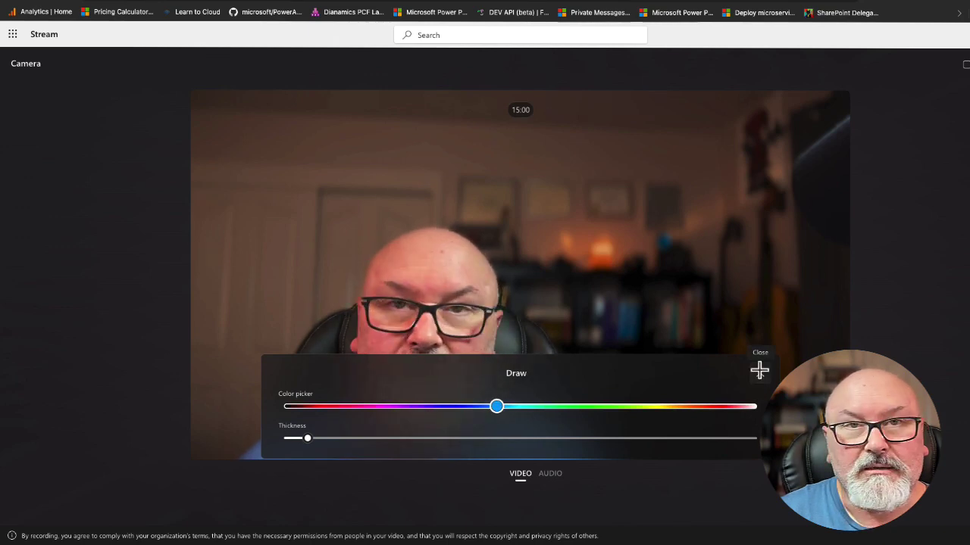
- Examine the recorder's Draw, Stickers, Filter, Frame, Board and Photo effects without applying any of them
{"action": "left_click", "coordinate": [759, 370]}
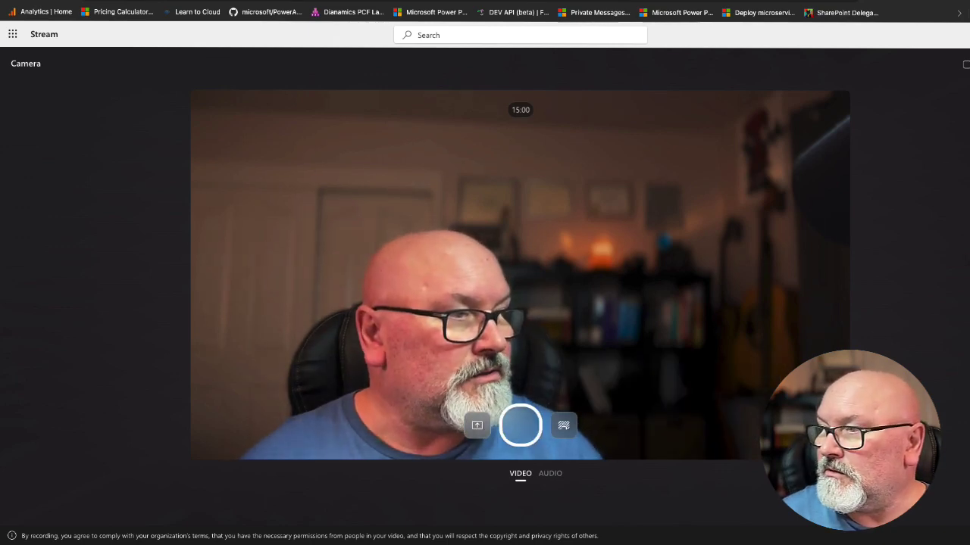
{"action": "left_click", "coordinate": [563, 425]}
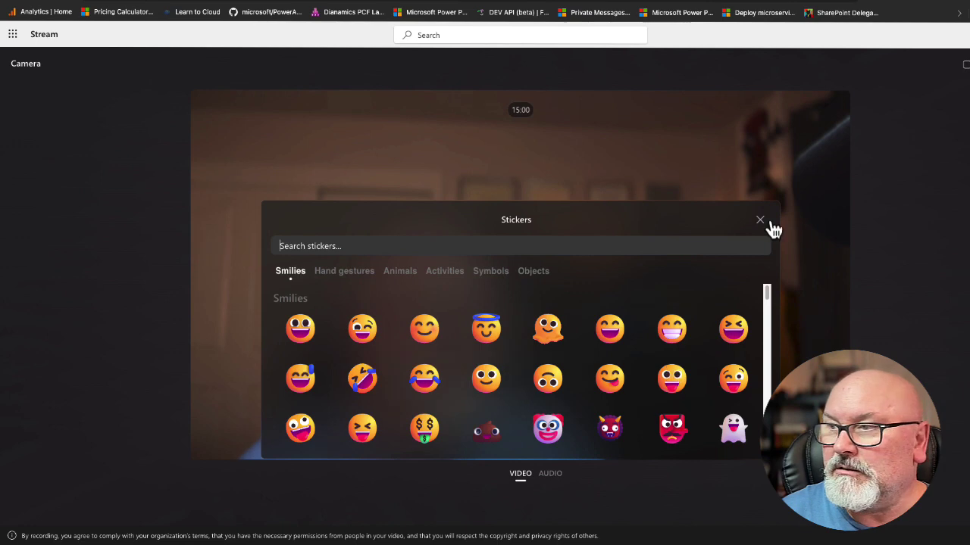
{"action": "left_click", "coordinate": [761, 221]}
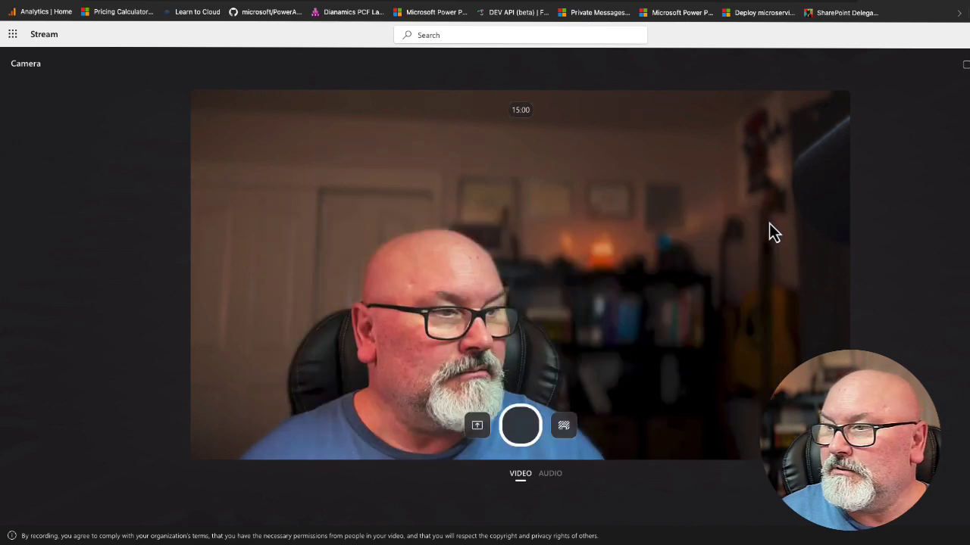
{"action": "left_click", "coordinate": [563, 425]}
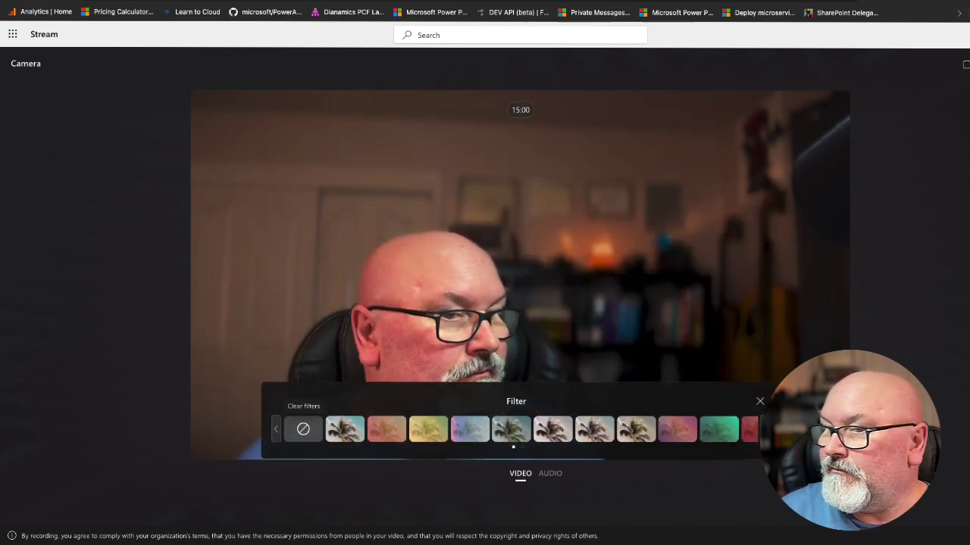
{"action": "left_click", "coordinate": [760, 401]}
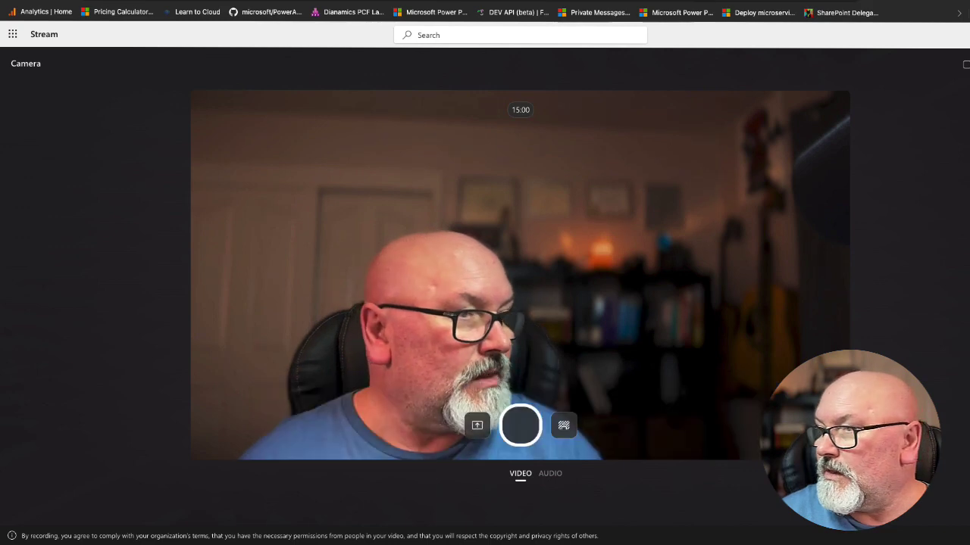
{"action": "left_click", "coordinate": [563, 425]}
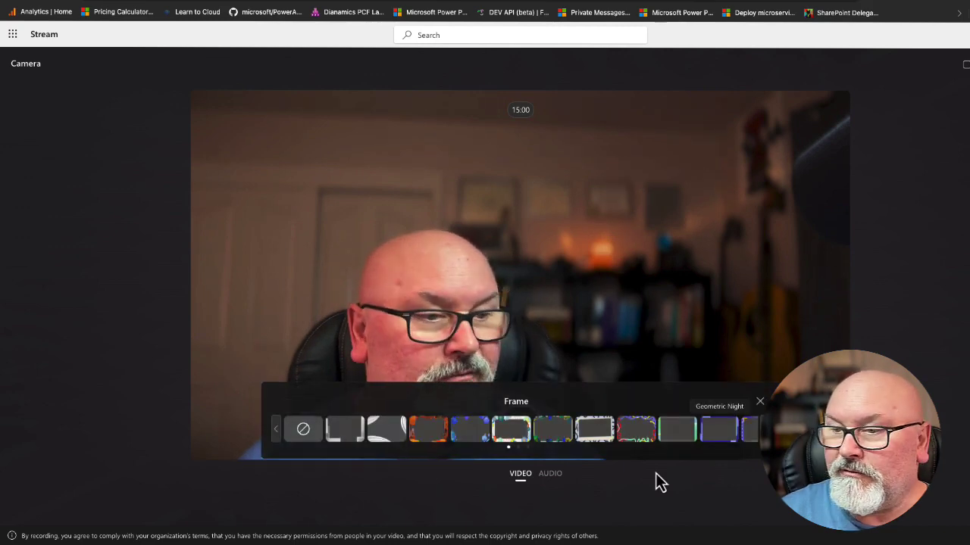
{"action": "left_click", "coordinate": [760, 402]}
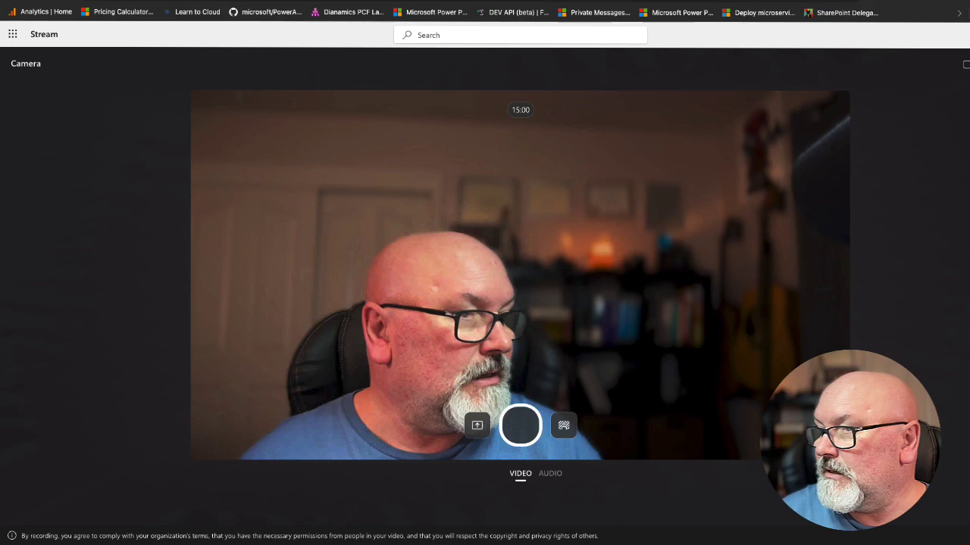
{"action": "left_click", "coordinate": [563, 424]}
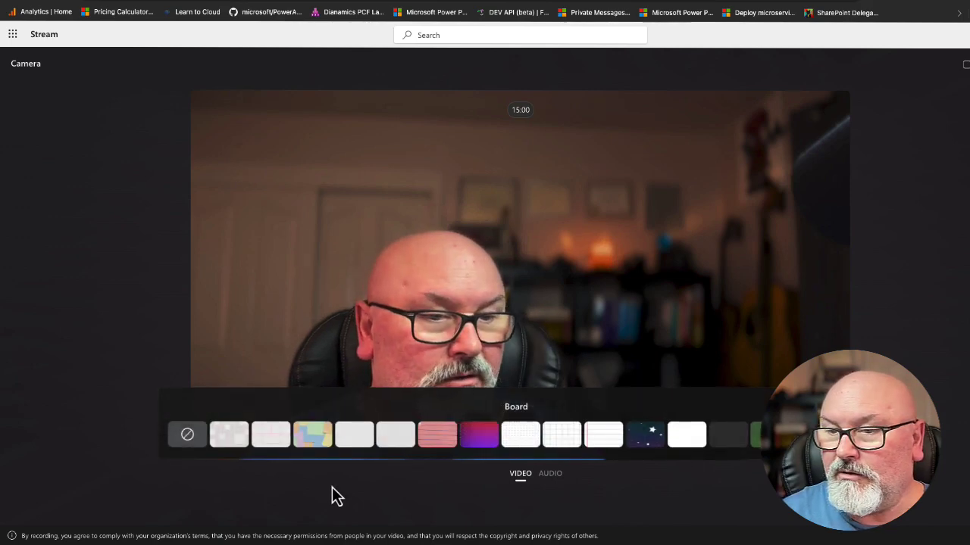
{"action": "left_click", "coordinate": [760, 401]}
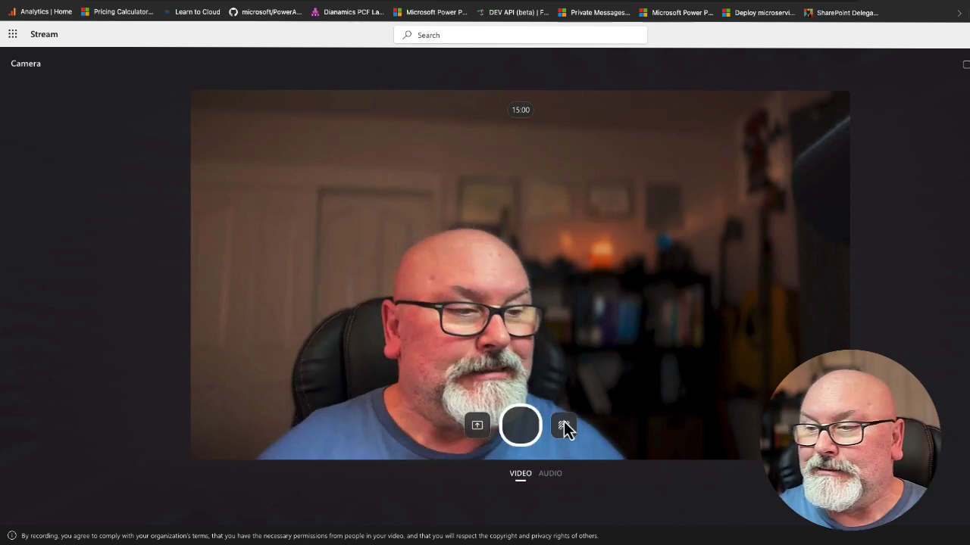
{"action": "left_click", "coordinate": [563, 425]}
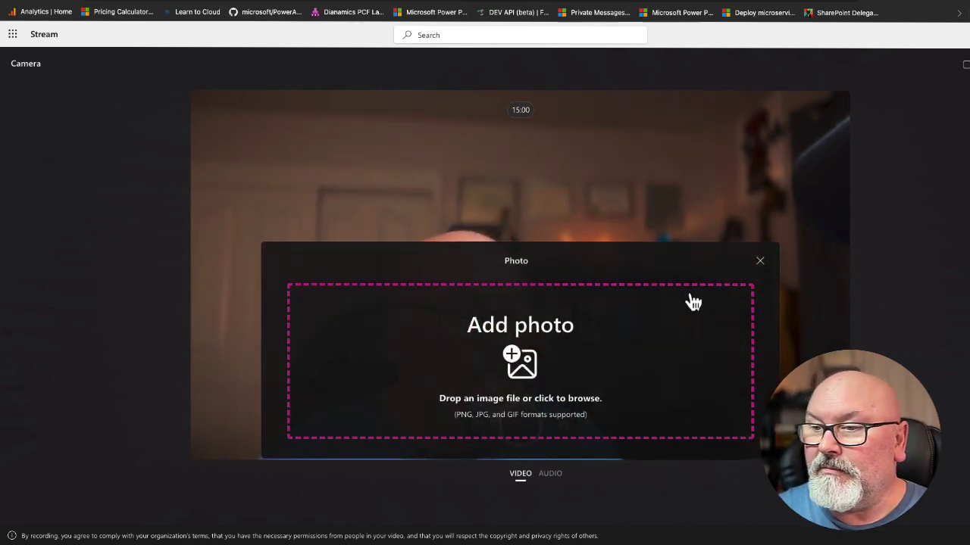
{"action": "left_click", "coordinate": [759, 263]}
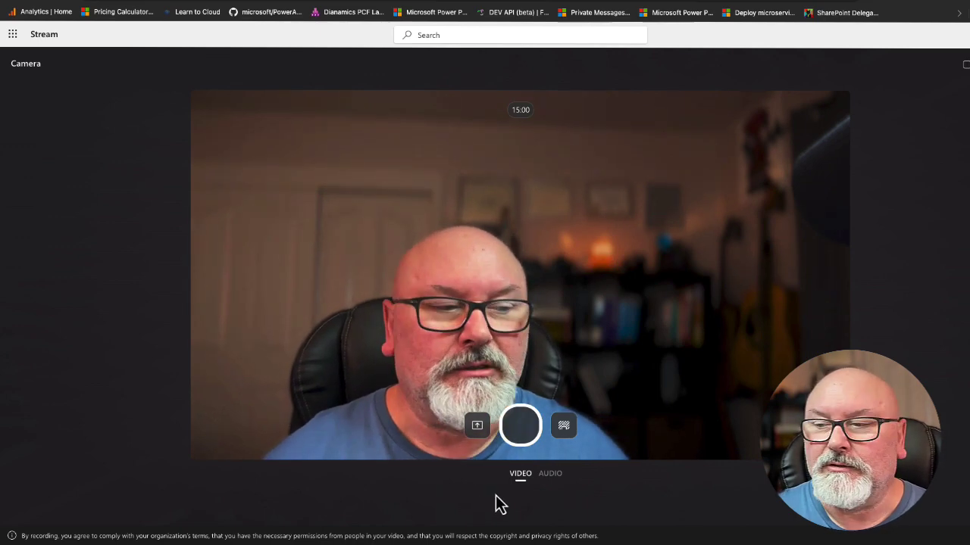
- Record a camera clip of about 6 seconds and pause its review playback
{"action": "left_click", "coordinate": [525, 429]}
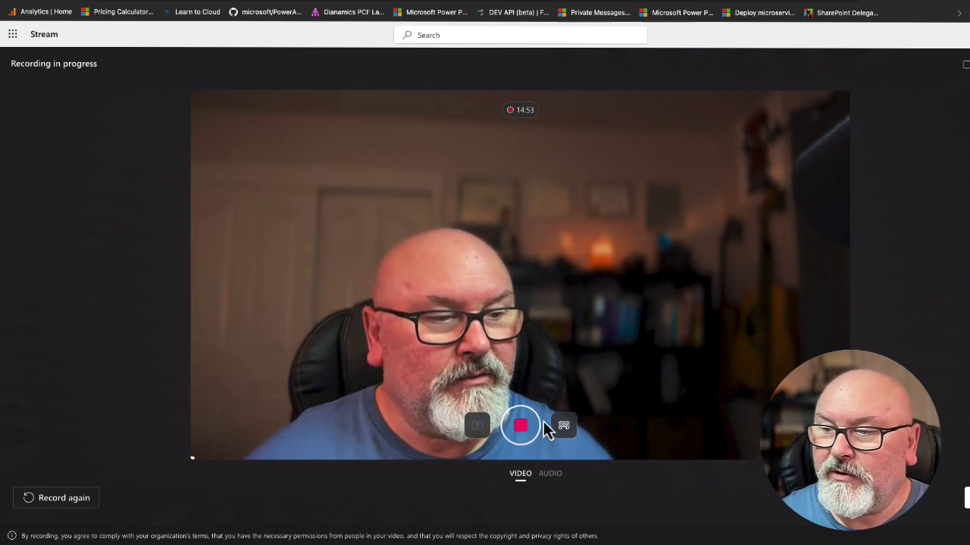
{"action": "left_click", "coordinate": [522, 429]}
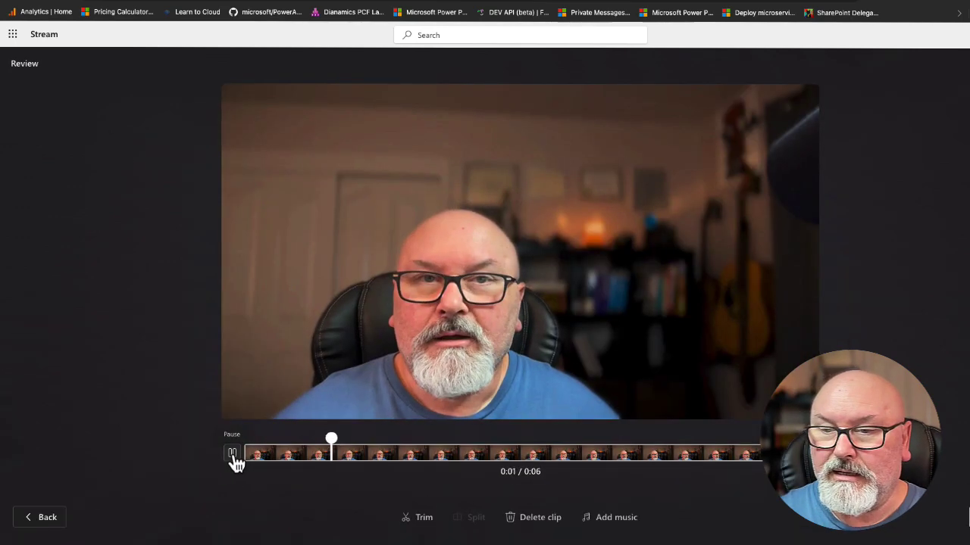
{"action": "left_click", "coordinate": [233, 453]}
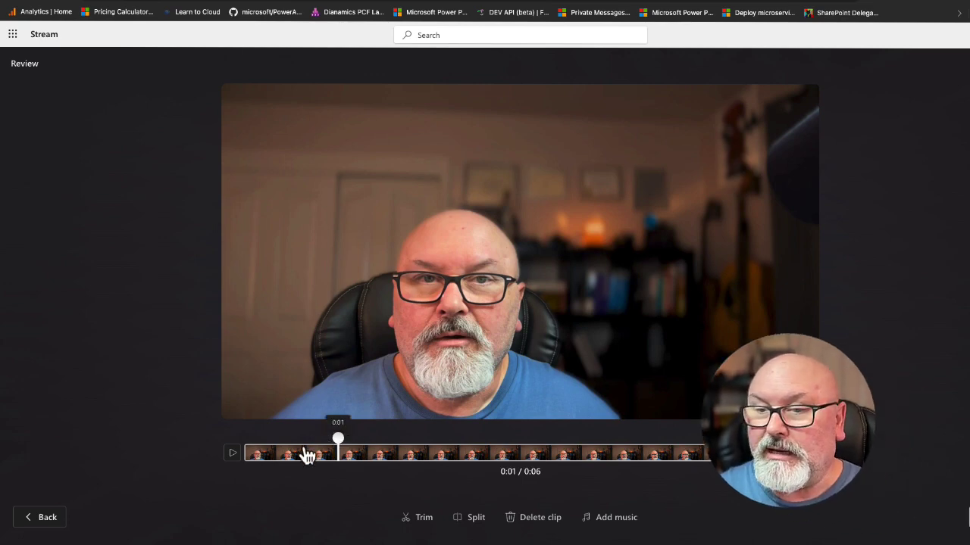
- Check the clip's Trim view without trimming anything, and publish the recording
{"action": "left_click", "coordinate": [420, 517]}
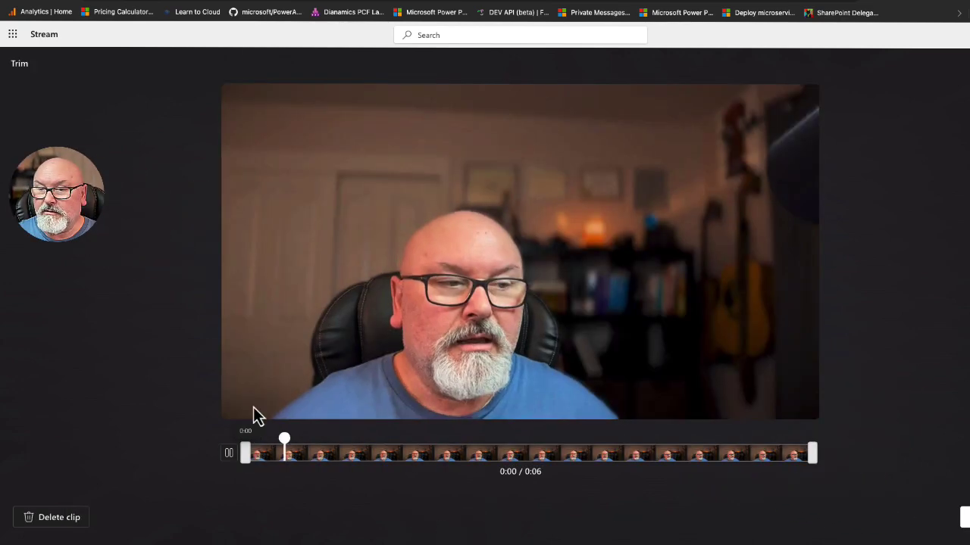
{"action": "left_click", "coordinate": [235, 455]}
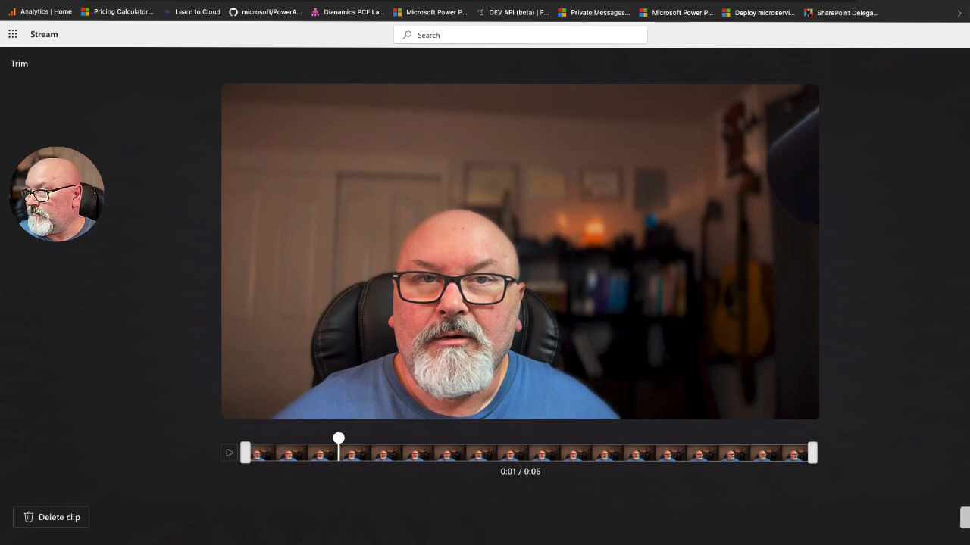
{"action": "key", "text": "Escape"}
{"action": "left_click", "coordinate": [233, 453]}
{"action": "left_click", "coordinate": [234, 455]}
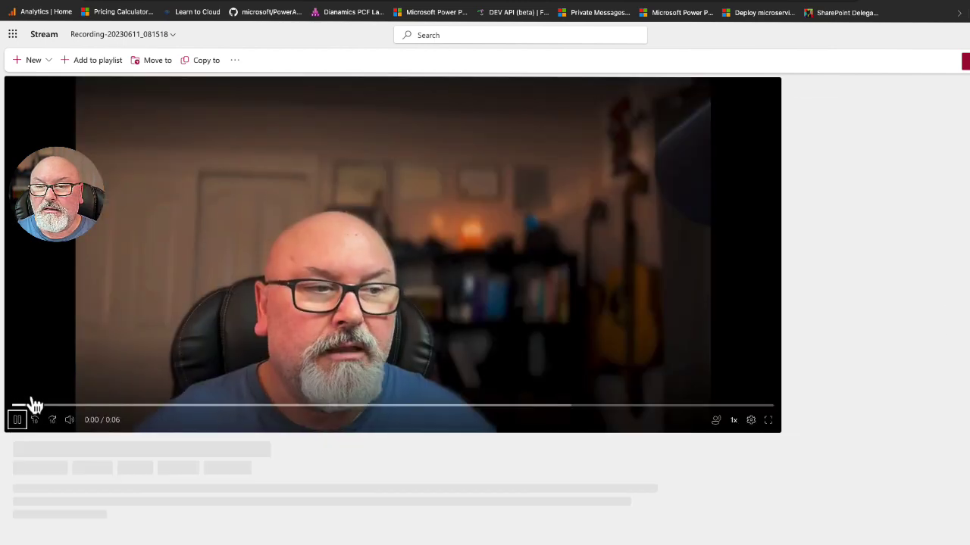
- Pause the published video and review its sharing options, file name and storage location
{"action": "left_click", "coordinate": [18, 419]}
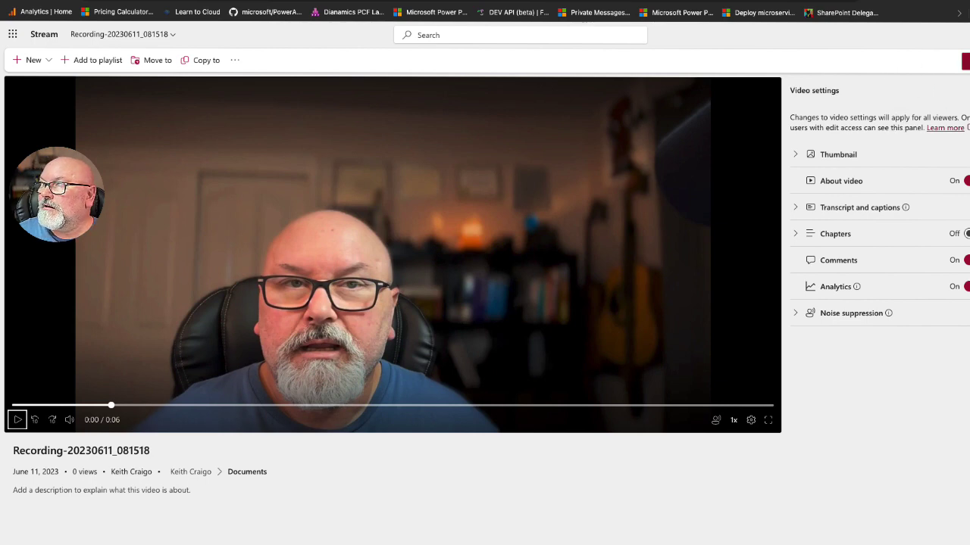
{"action": "left_click", "coordinate": [966, 61]}
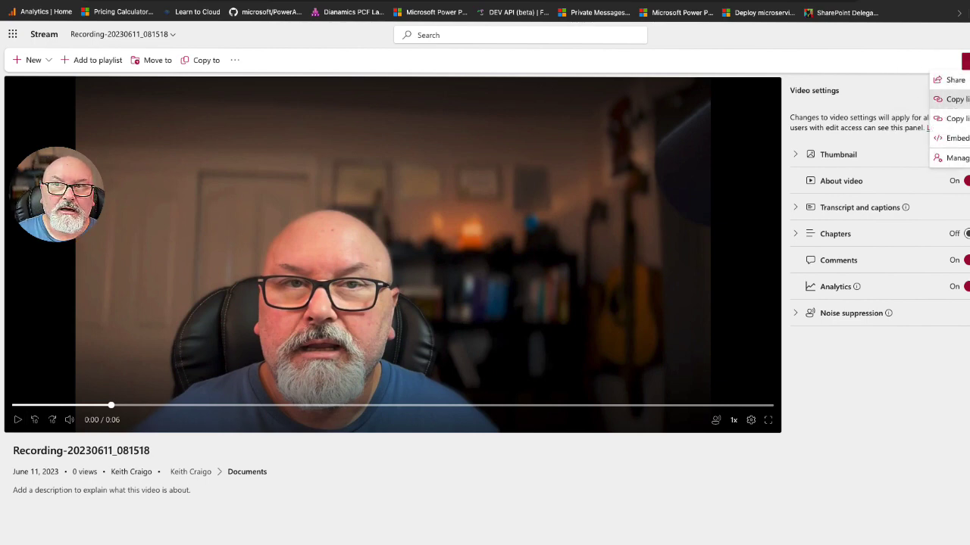
{"action": "left_click", "coordinate": [174, 44]}
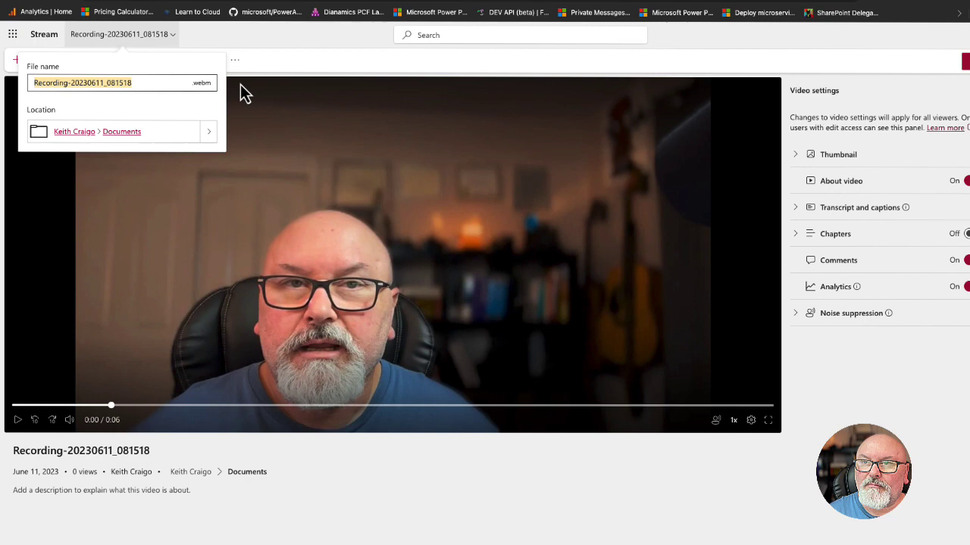
{"action": "left_click", "coordinate": [262, 27]}
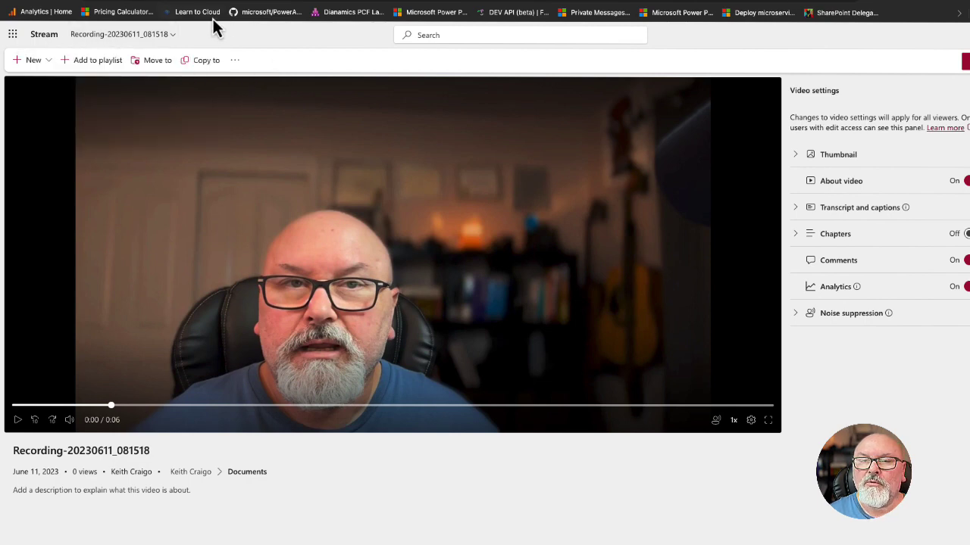
- Move the published recording to the Coffee Manager site's Video Library
{"action": "left_click", "coordinate": [151, 62]}
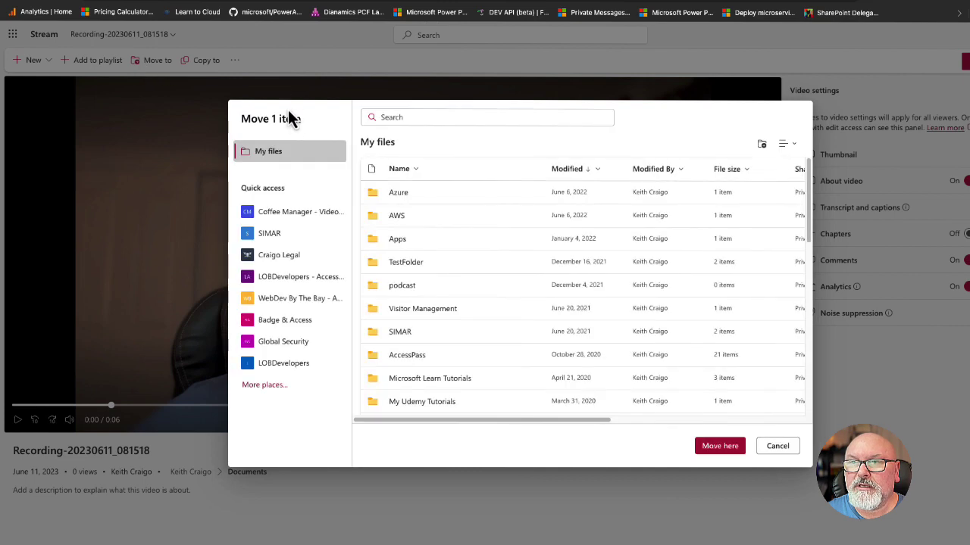
{"action": "left_click", "coordinate": [279, 220]}
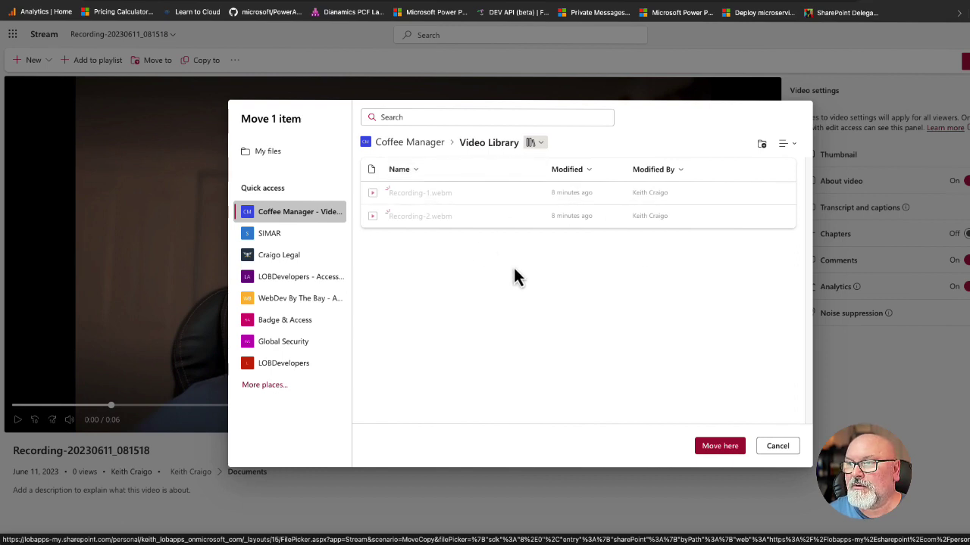
{"action": "left_click", "coordinate": [712, 447]}
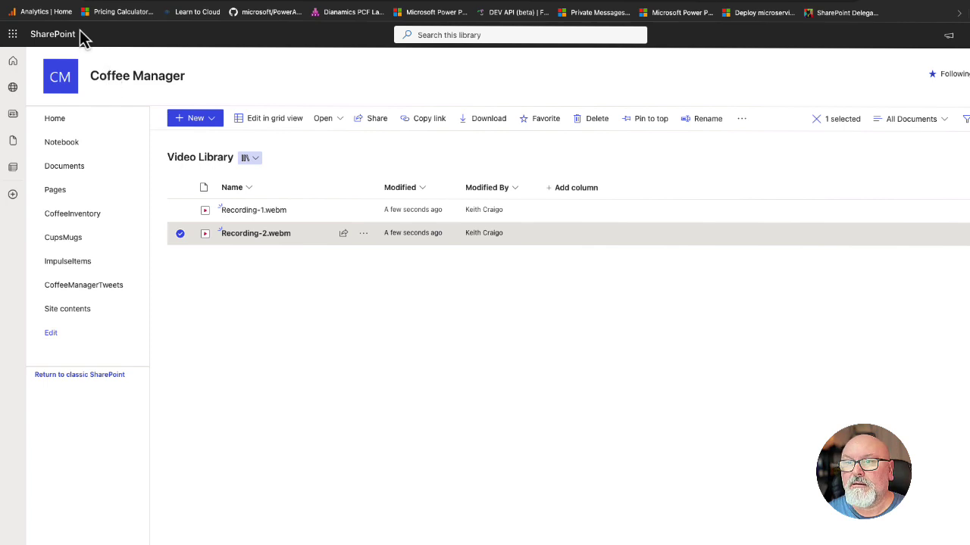
- Refresh the Coffee Manager site's Video Library and rename the moved recording to Recording-3
{"action": "left_click", "coordinate": [75, 34]}
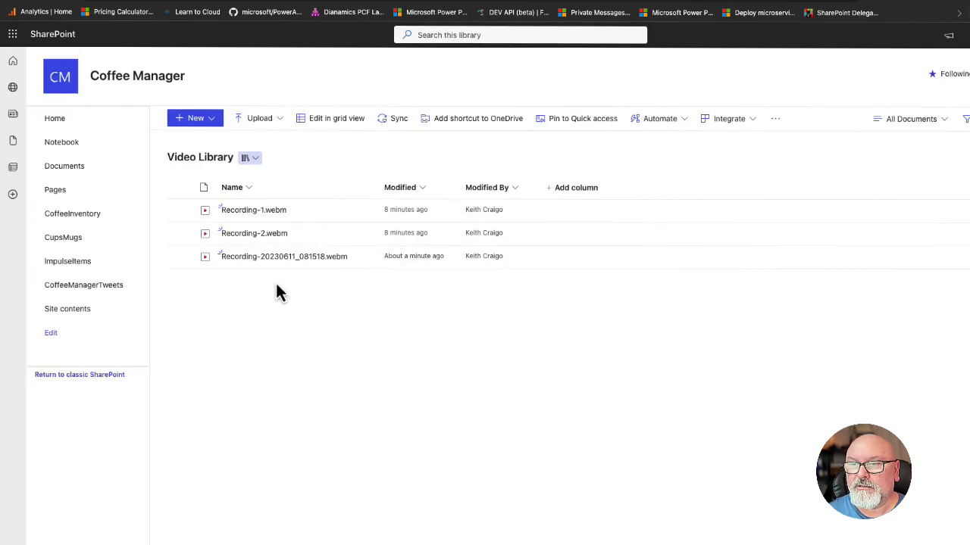
{"action": "mouse_move", "coordinate": [324, 269]}
{"action": "left_click", "coordinate": [364, 257]}
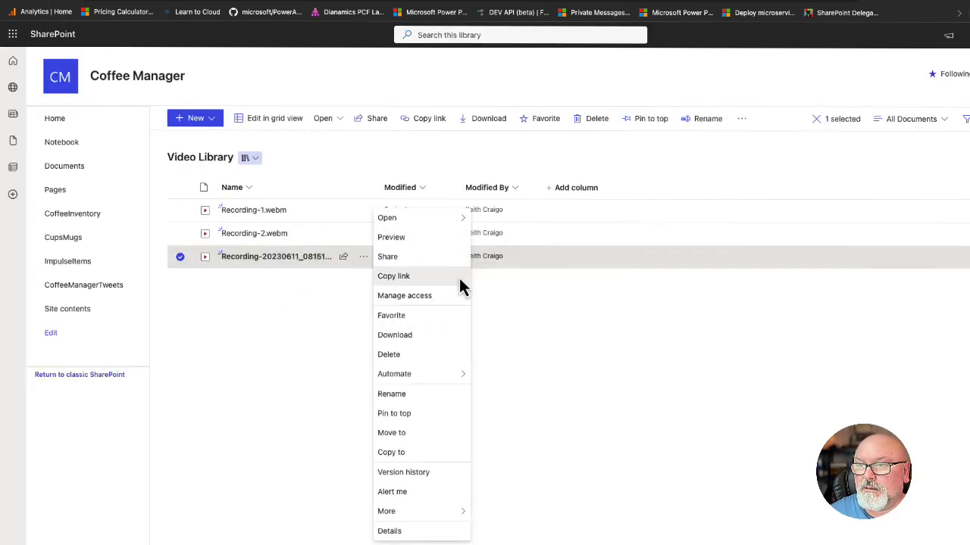
{"action": "left_click", "coordinate": [399, 395]}
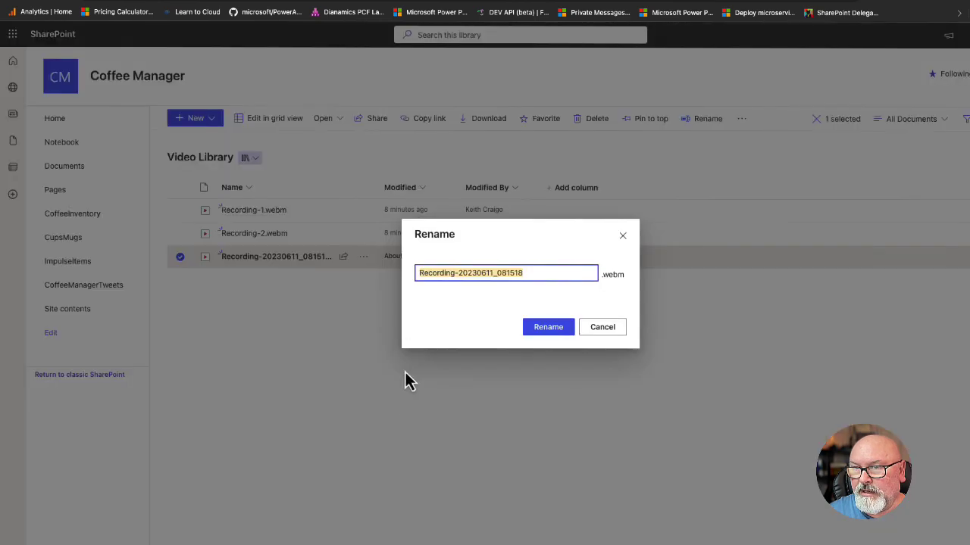
{"action": "left_click_drag", "start_coordinate": [524, 274], "coordinate": [457, 275]}
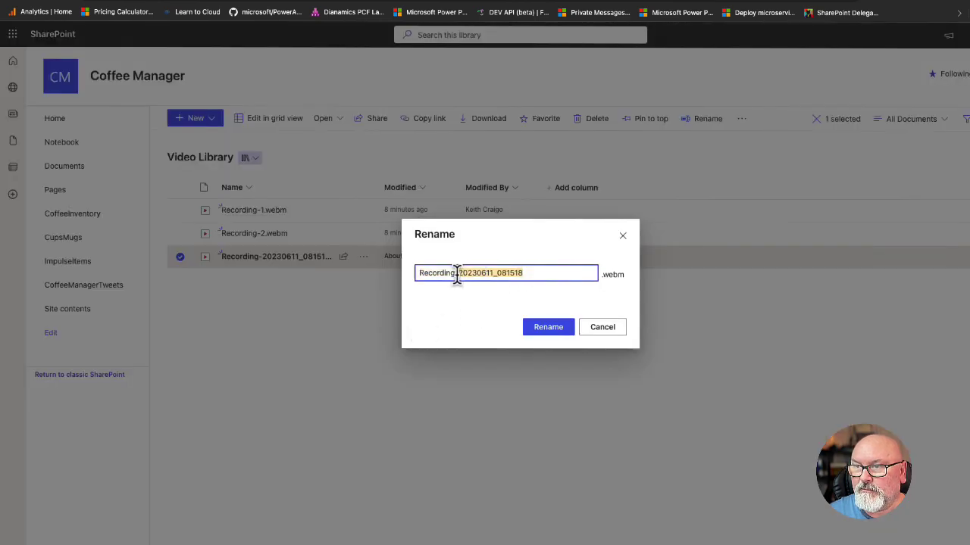
{"action": "type", "text": "3"}
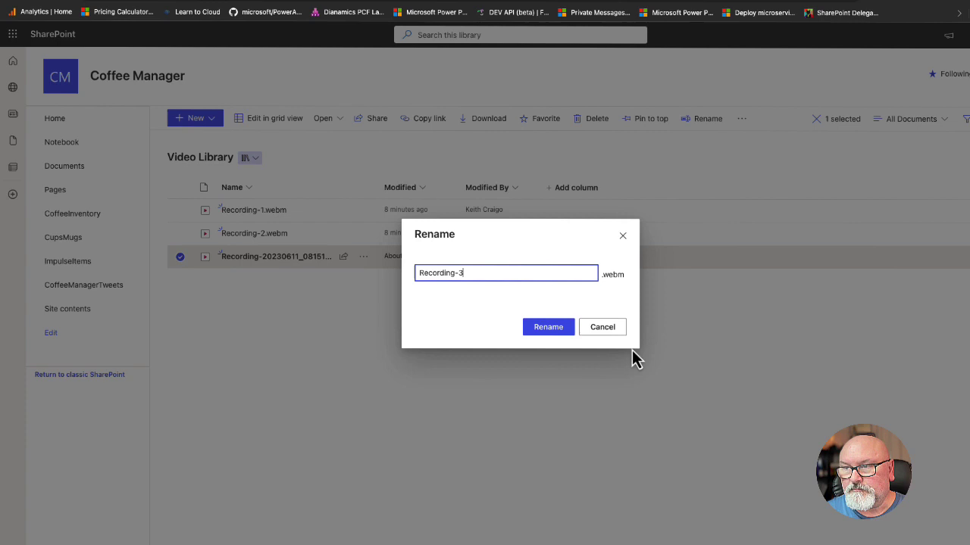
{"action": "left_click", "coordinate": [549, 332]}
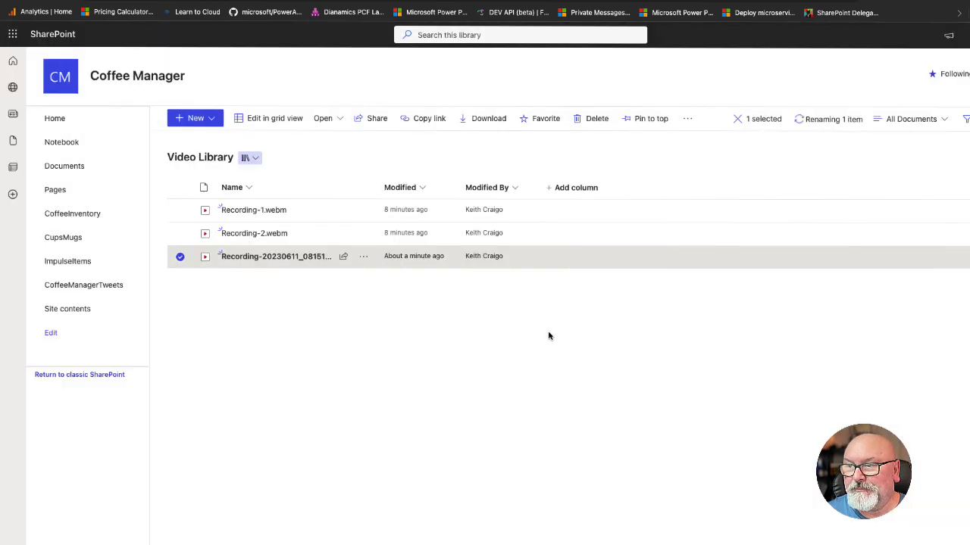
{"action": "left_click", "coordinate": [325, 283]}
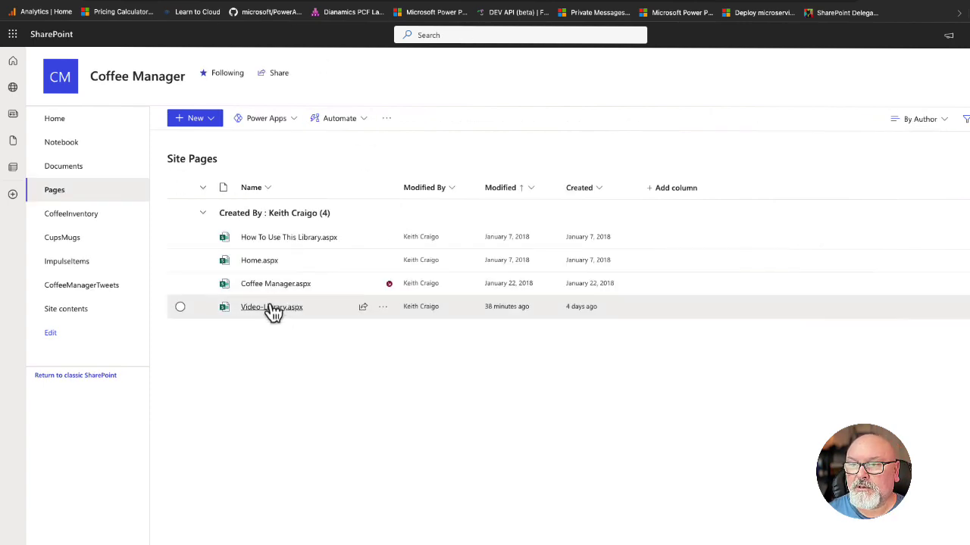
- Open the Video-Library.aspx page for editing and search the web parts for "stream"
{"action": "left_click", "coordinate": [273, 314]}
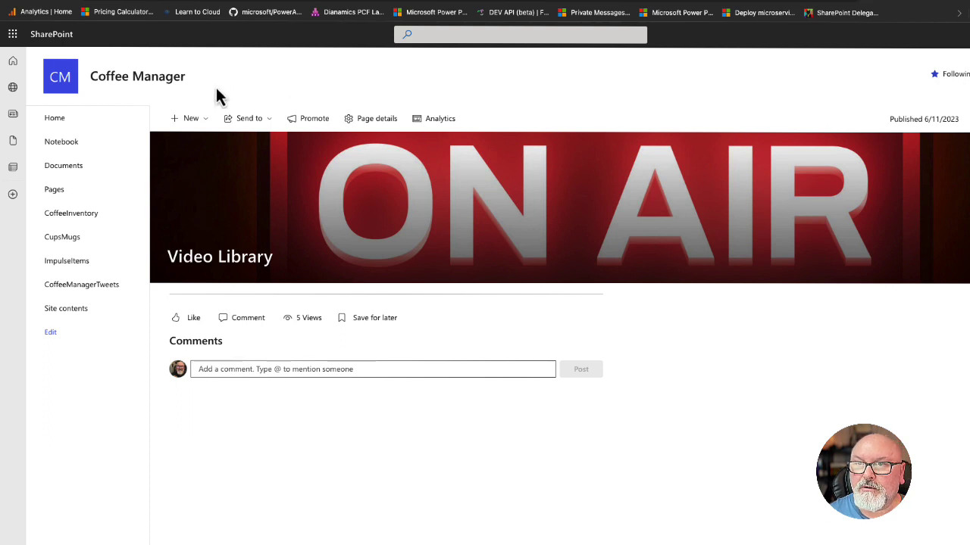
{"action": "left_click", "coordinate": [968, 119]}
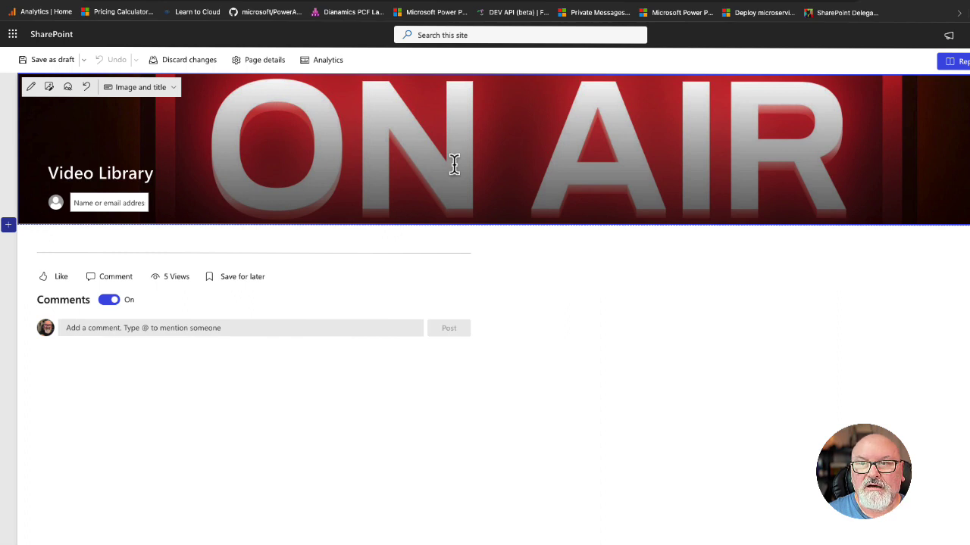
{"action": "left_click", "coordinate": [361, 234]}
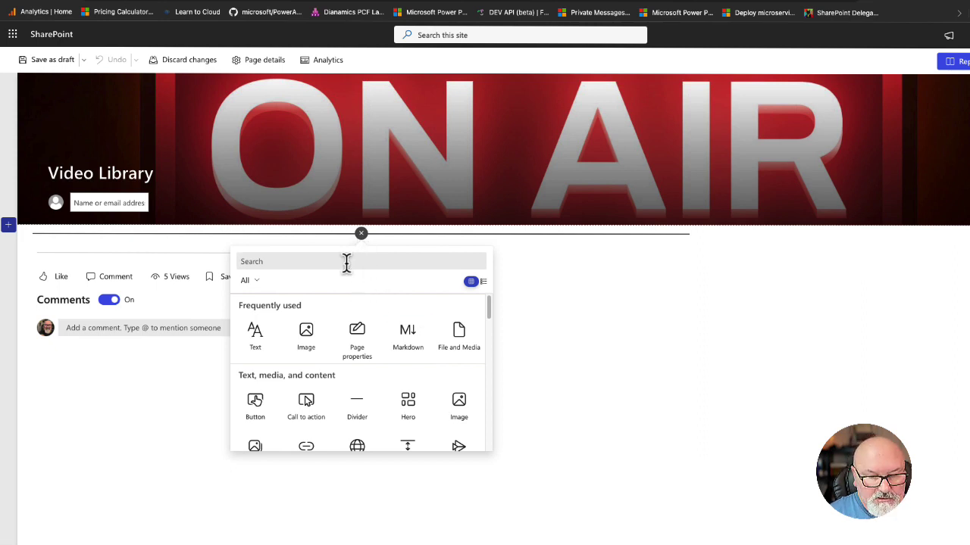
{"action": "left_click", "coordinate": [347, 262]}
{"action": "type", "text": "stream"}
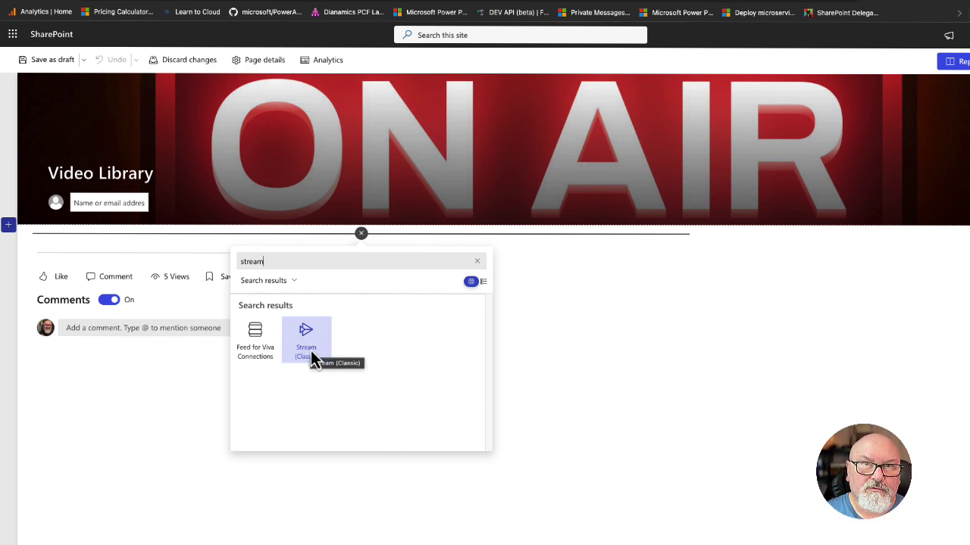
- Search the web parts for "embed" instead, and add a File and Media web part showing Recording-3 below the banner
{"action": "left_click", "coordinate": [476, 261]}
{"action": "type", "text": "e"}
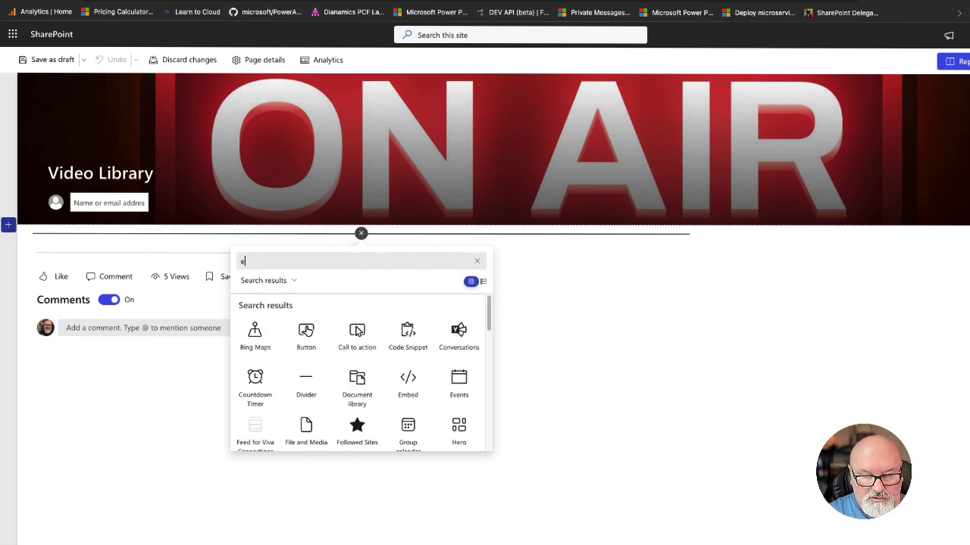
{"action": "type", "text": "mbed"}
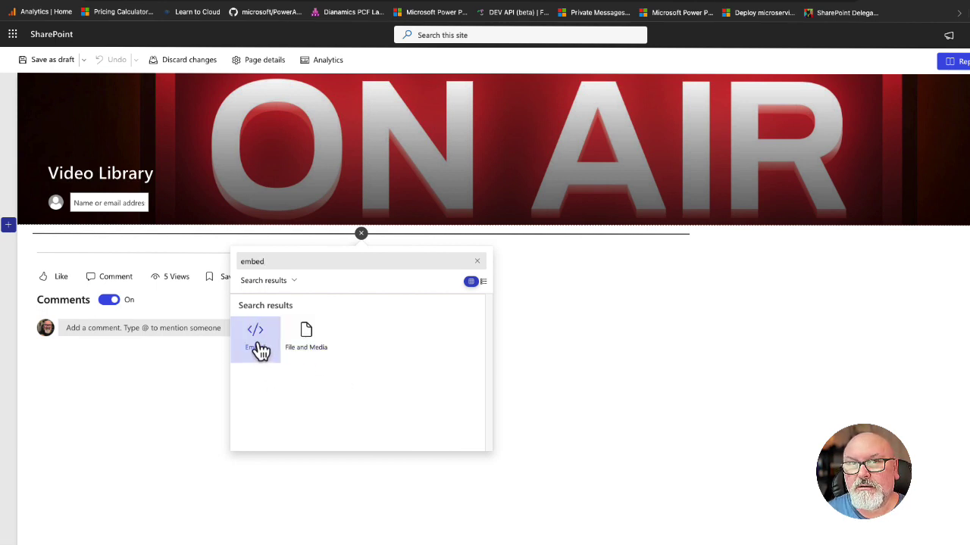
{"action": "left_click", "coordinate": [308, 339]}
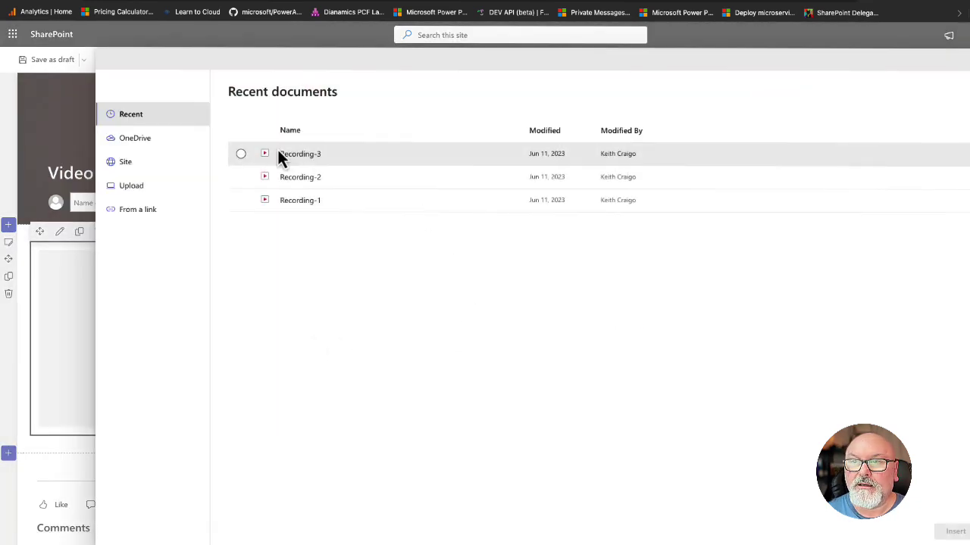
{"action": "left_click", "coordinate": [402, 155]}
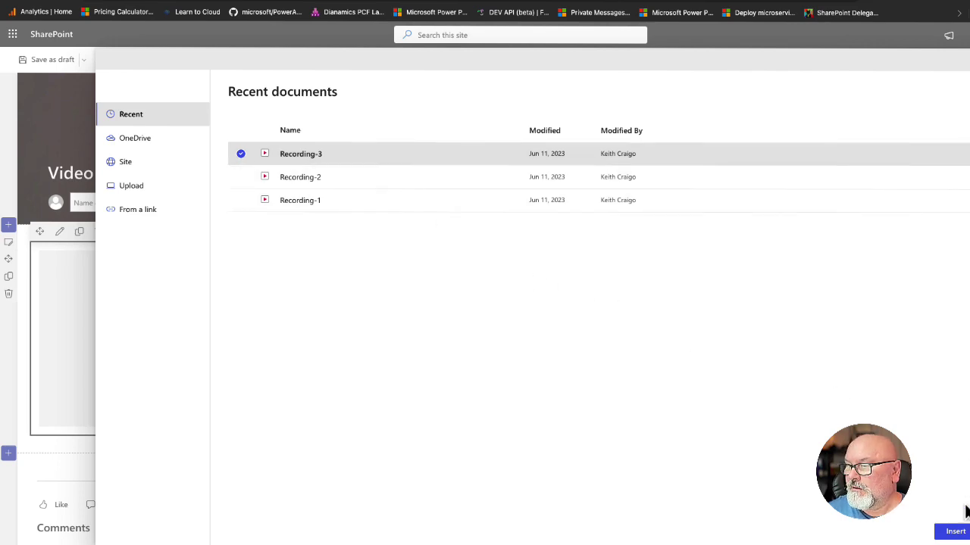
{"action": "left_click", "coordinate": [955, 532]}
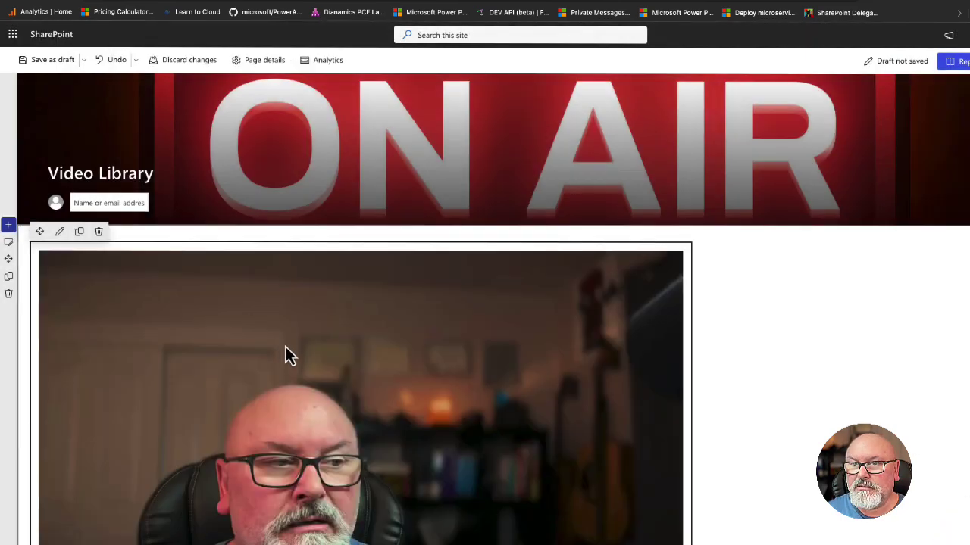
- Add a Highlighted content web part to the empty section below the "Oldest & Greatest?" heading
{"action": "scroll", "coordinate": [314, 331], "scroll_direction": "down", "scroll_amount": 5}
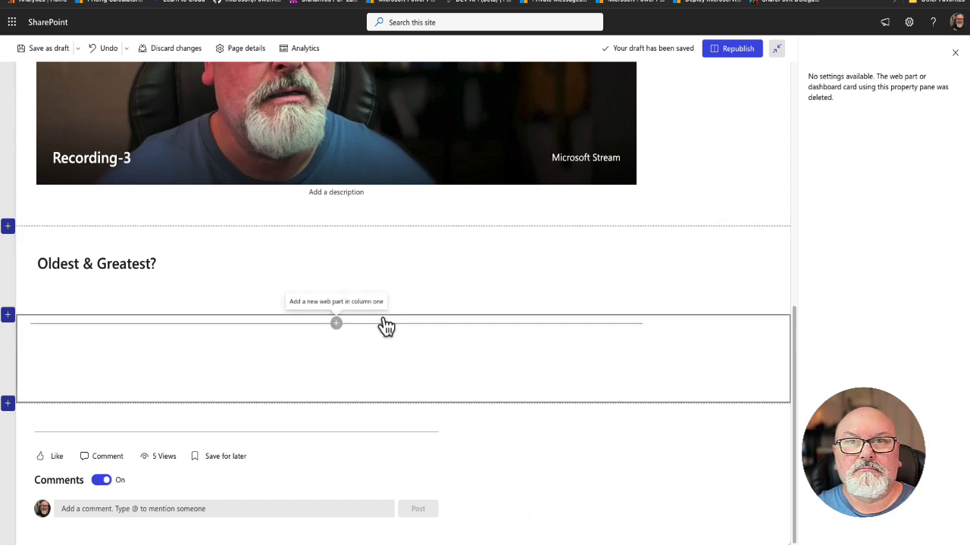
{"action": "left_click", "coordinate": [335, 324]}
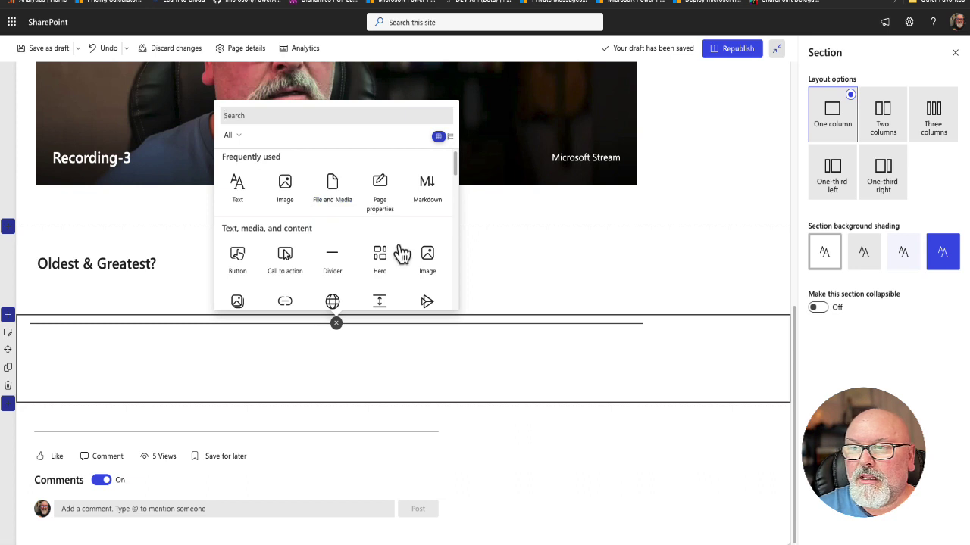
{"action": "scroll", "coordinate": [422, 256], "scroll_direction": "down", "scroll_amount": 1}
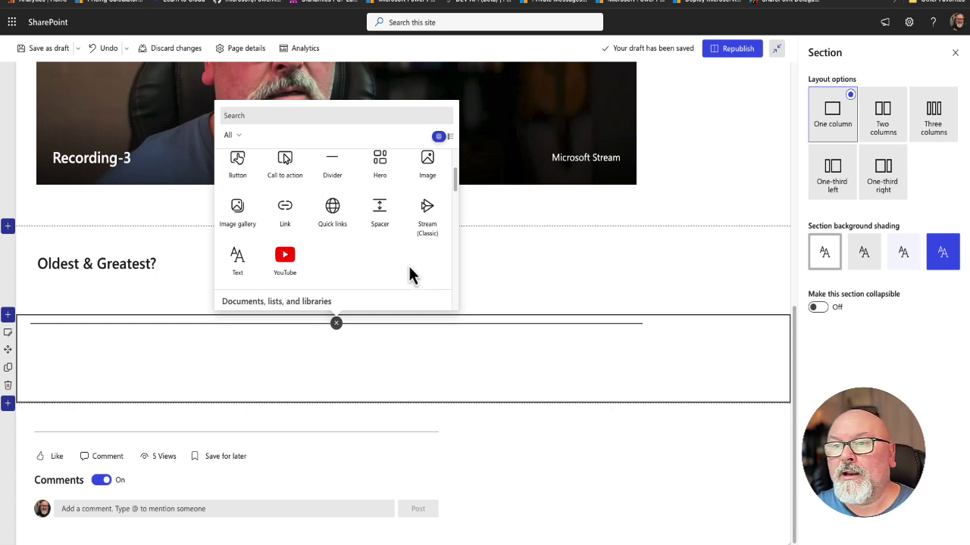
{"action": "scroll", "coordinate": [407, 269], "scroll_direction": "down", "scroll_amount": 5}
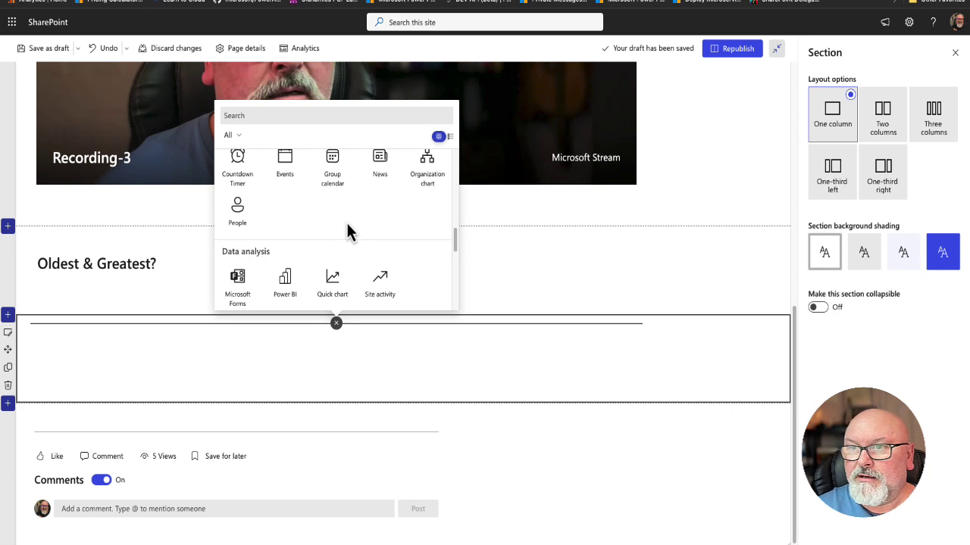
{"action": "scroll", "coordinate": [348, 231], "scroll_direction": "up", "scroll_amount": 3}
{"action": "scroll", "coordinate": [347, 231], "scroll_direction": "up", "scroll_amount": 1}
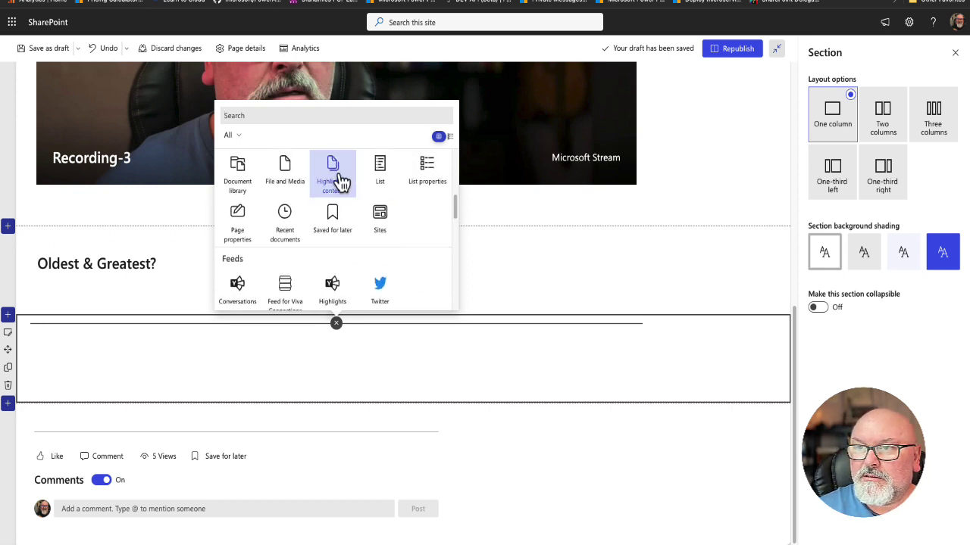
{"action": "left_click", "coordinate": [332, 175]}
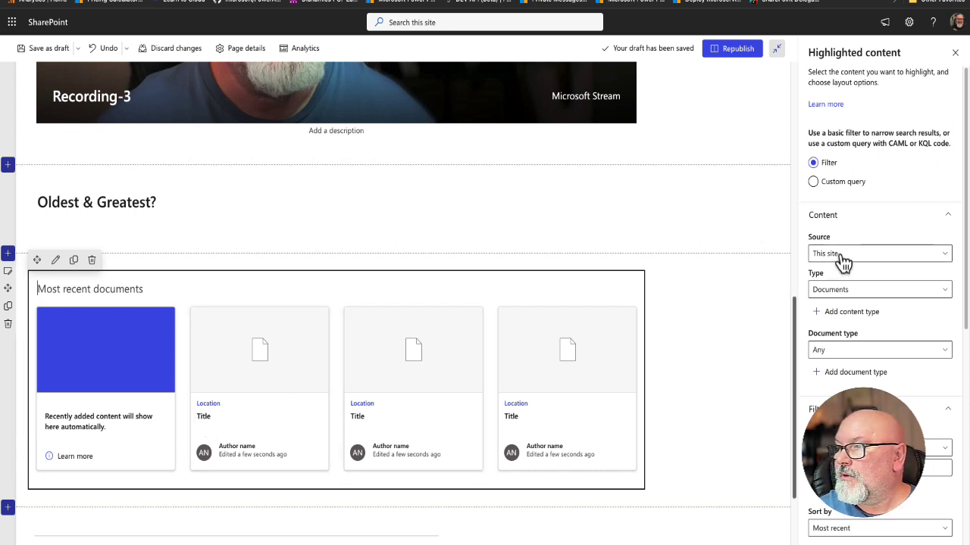
- Set the Highlighted content source to "A document library on this site" and its document library to Video Library
{"action": "left_click", "coordinate": [943, 257]}
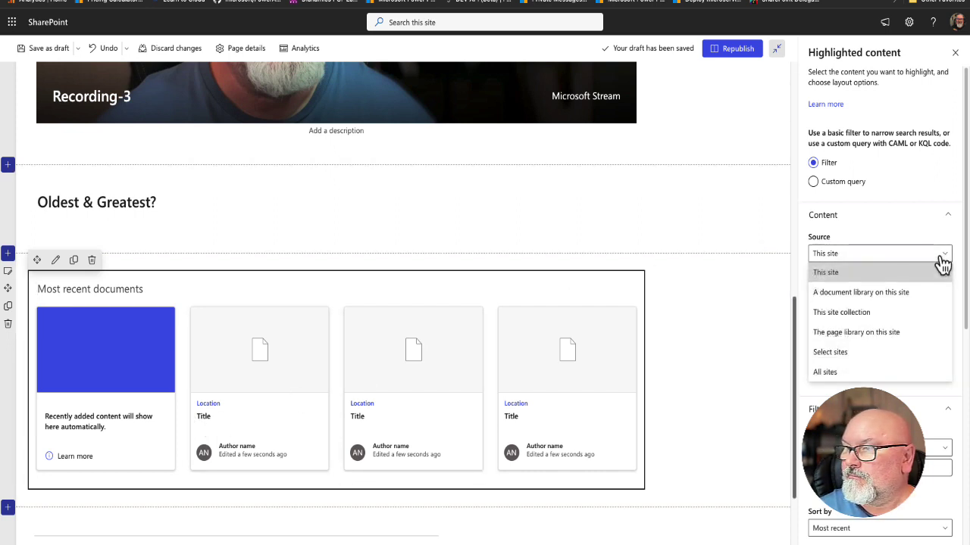
{"action": "left_click", "coordinate": [888, 301]}
{"action": "left_click", "coordinate": [867, 294]}
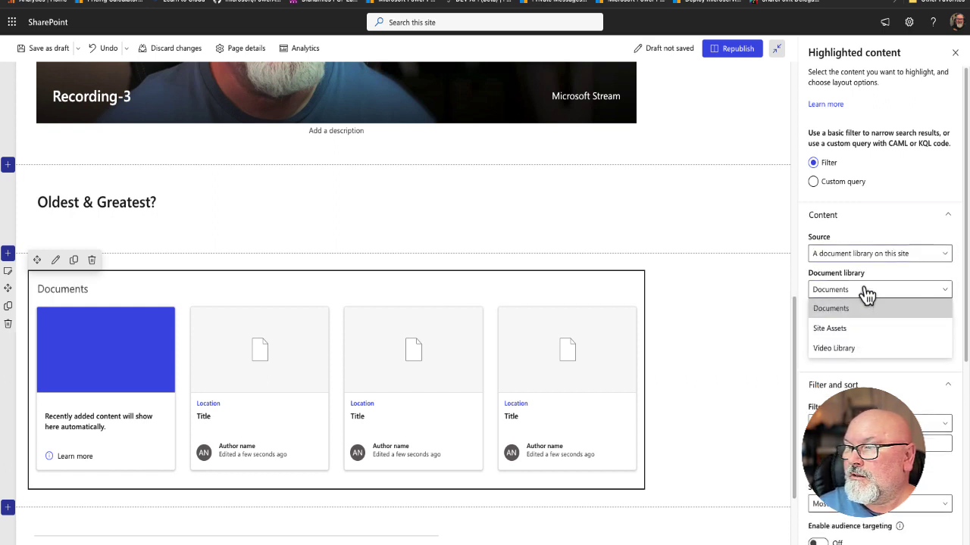
{"action": "left_click", "coordinate": [842, 348]}
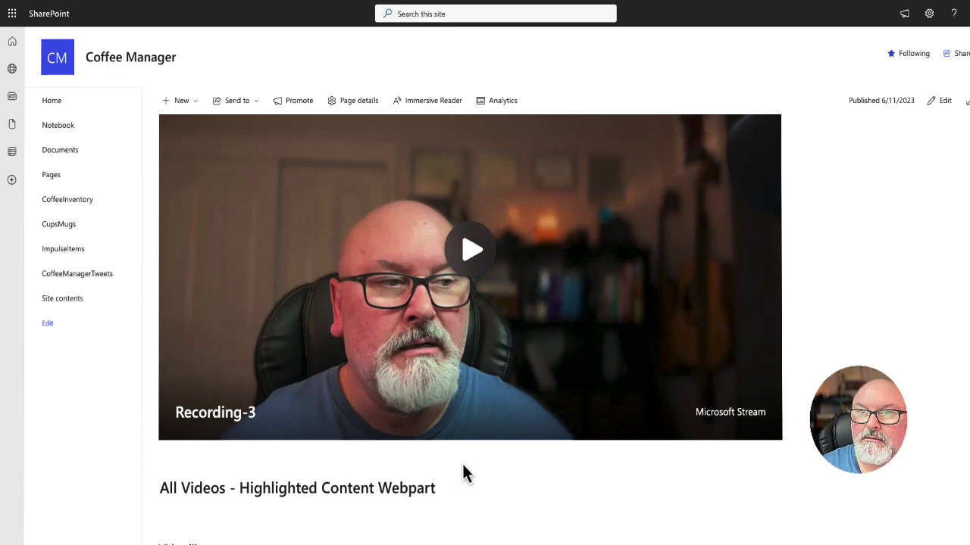
- Reopen the published page for editing and add a Highlighted content web part under the "Videos - By Category - Power Apps" heading
{"action": "scroll", "coordinate": [462, 471], "scroll_direction": "down", "scroll_amount": 3}
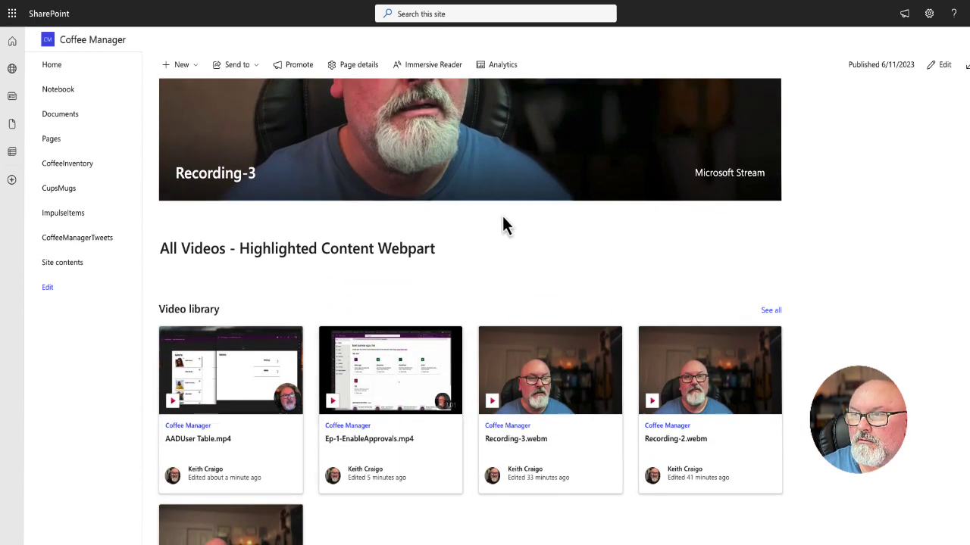
{"action": "scroll", "coordinate": [497, 223], "scroll_direction": "down", "scroll_amount": 4}
{"action": "scroll", "coordinate": [470, 296], "scroll_direction": "up", "scroll_amount": 2}
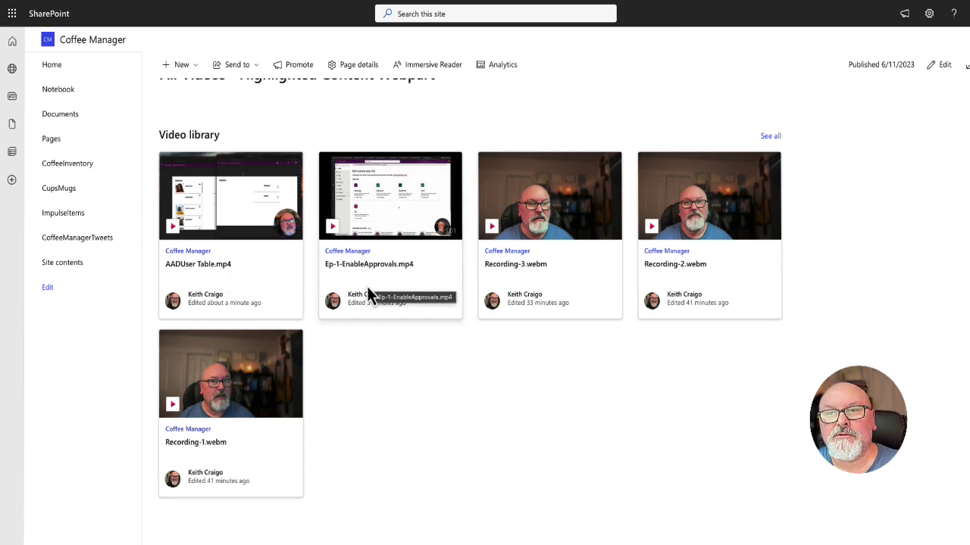
{"action": "scroll", "coordinate": [350, 342], "scroll_direction": "down", "scroll_amount": 3}
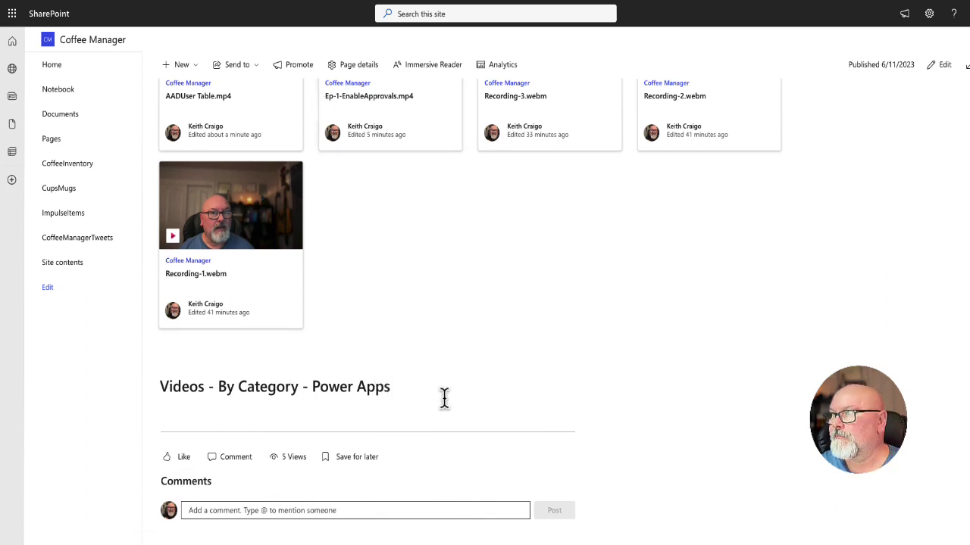
{"action": "left_click", "coordinate": [942, 68]}
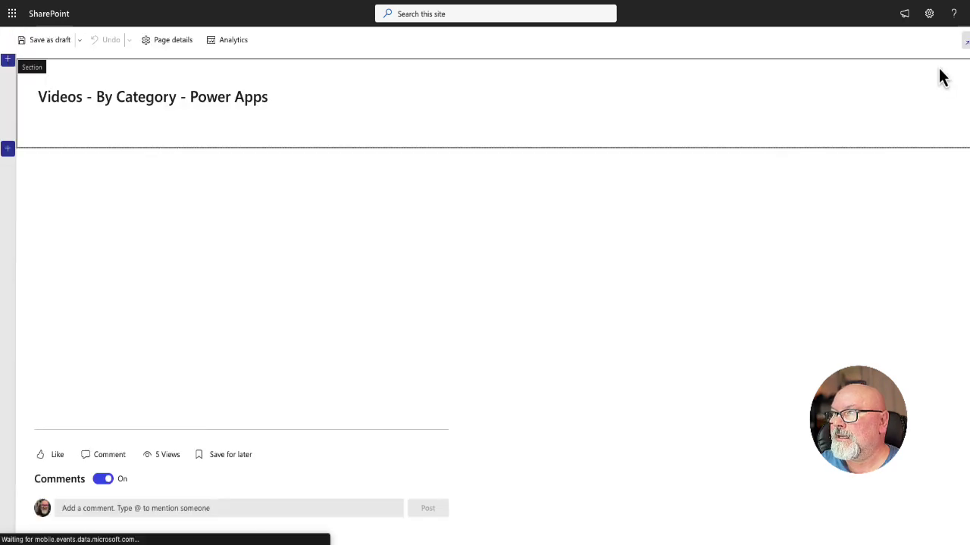
{"action": "scroll", "coordinate": [440, 298], "scroll_direction": "down", "scroll_amount": 2}
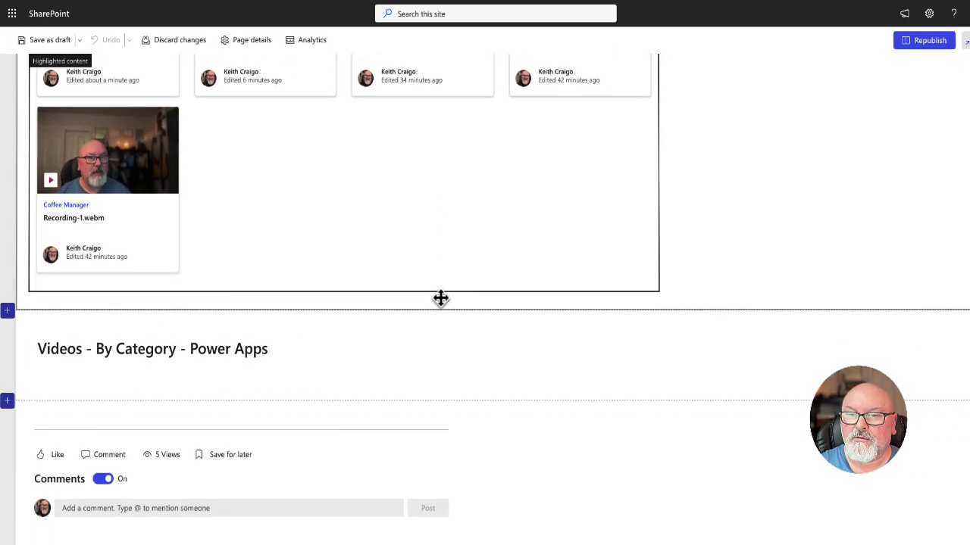
{"action": "left_click", "coordinate": [344, 379]}
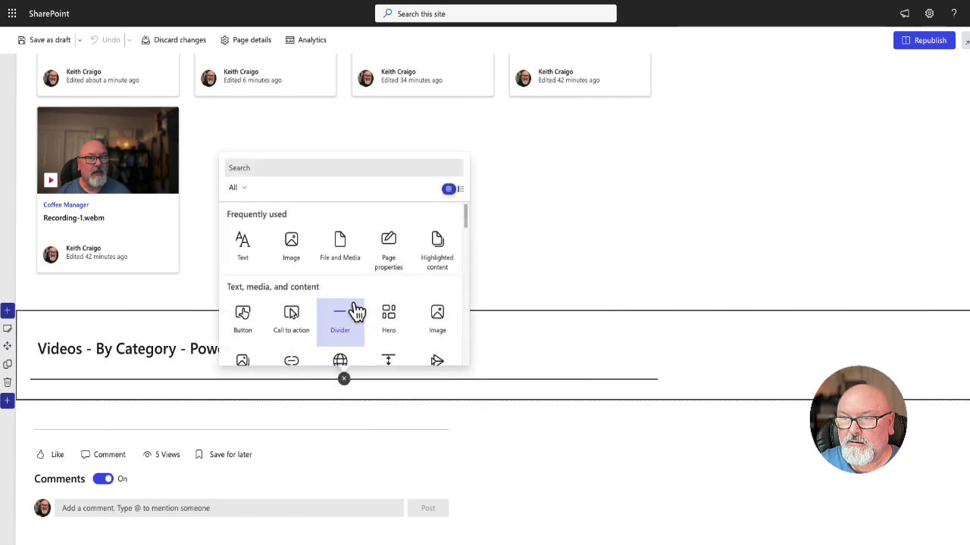
{"action": "left_click", "coordinate": [438, 254]}
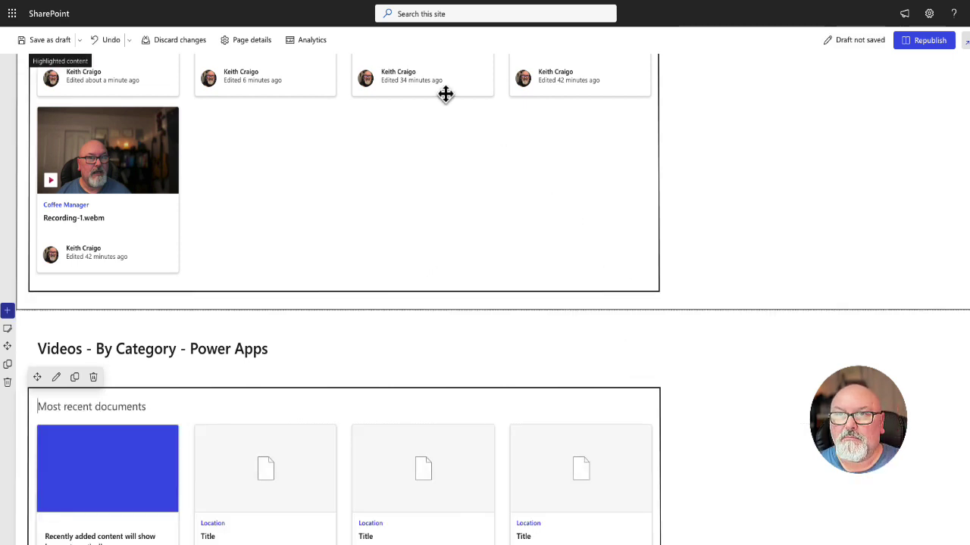
- Switch to the Video Library and start a new column named Category with the type Choice
{"action": "mouse_move", "coordinate": [372, 1]}
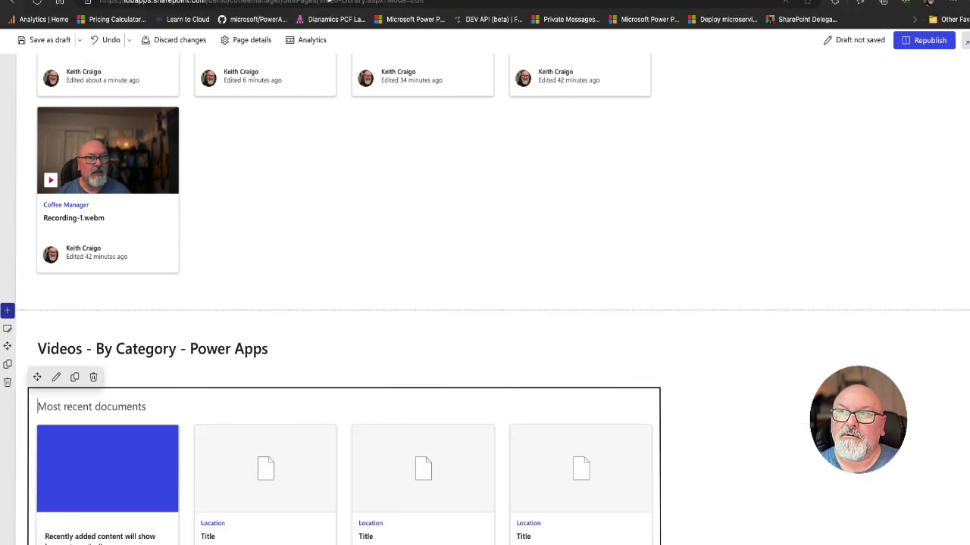
{"action": "key", "text": "ctrl+Tab"}
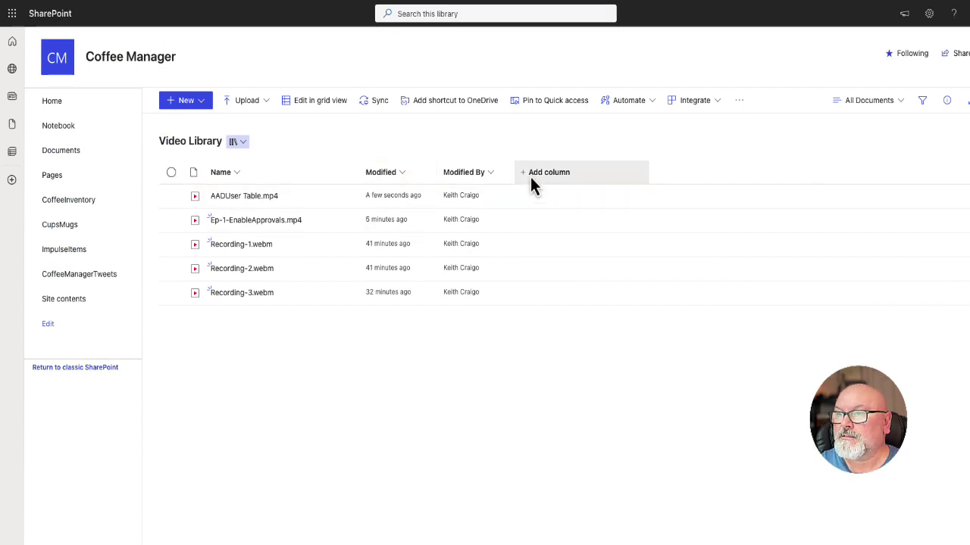
{"action": "left_click", "coordinate": [531, 180]}
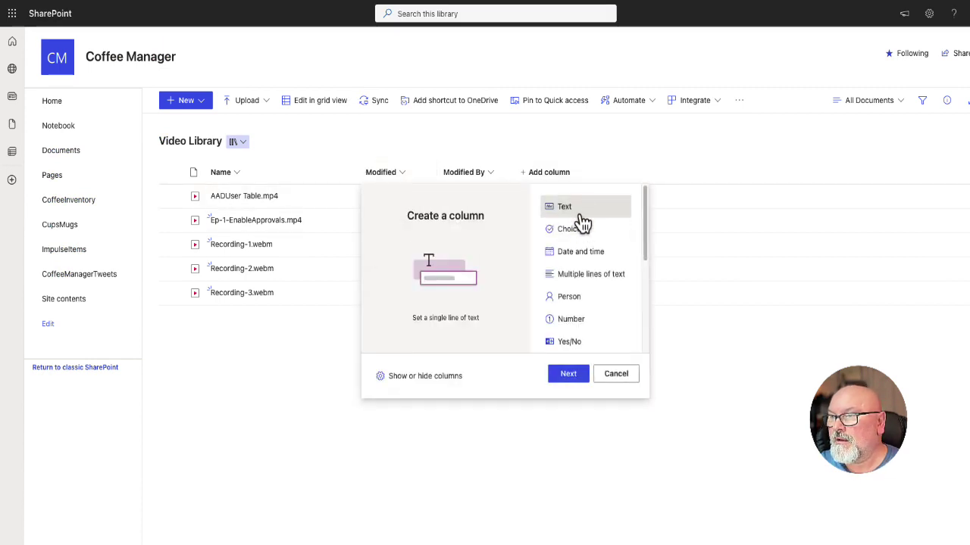
{"action": "left_click", "coordinate": [569, 379]}
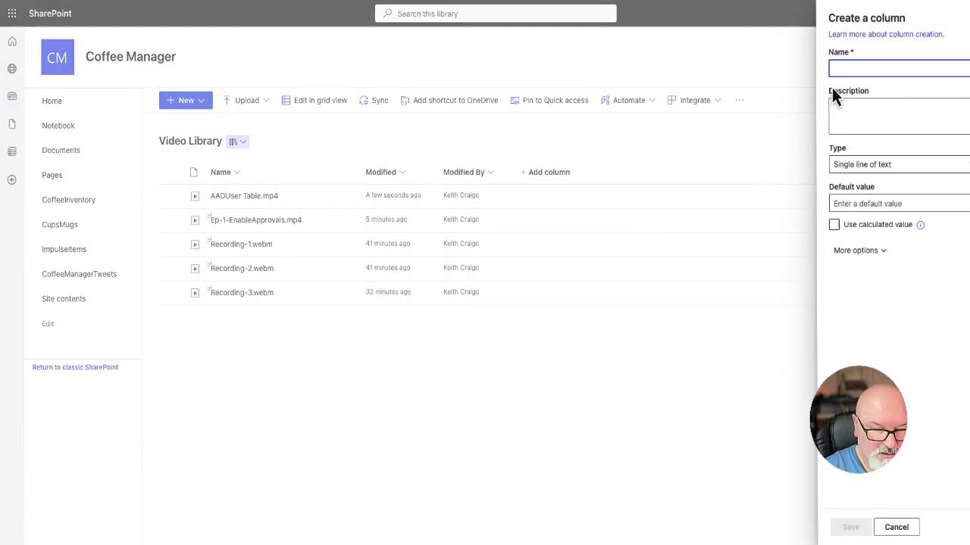
{"action": "type", "text": "Category"}
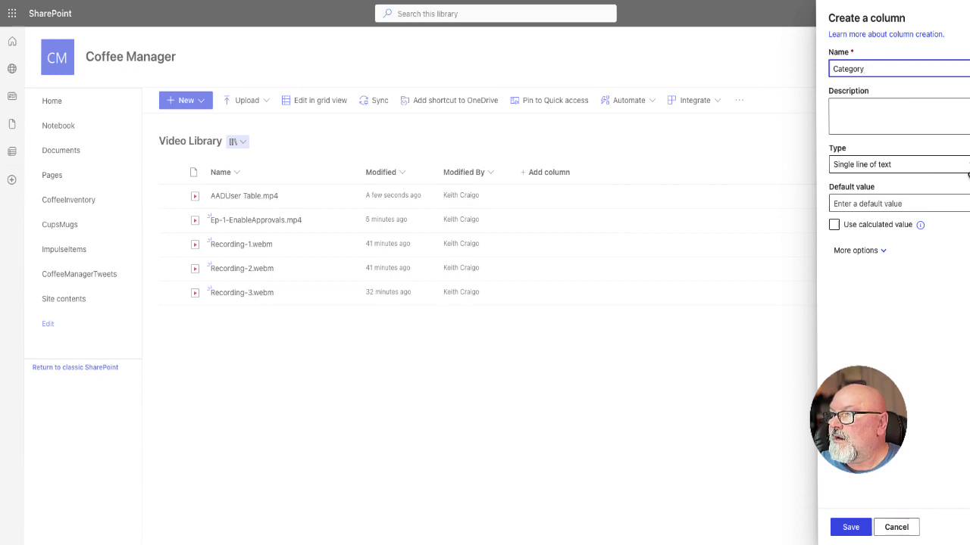
{"action": "left_click", "coordinate": [967, 174]}
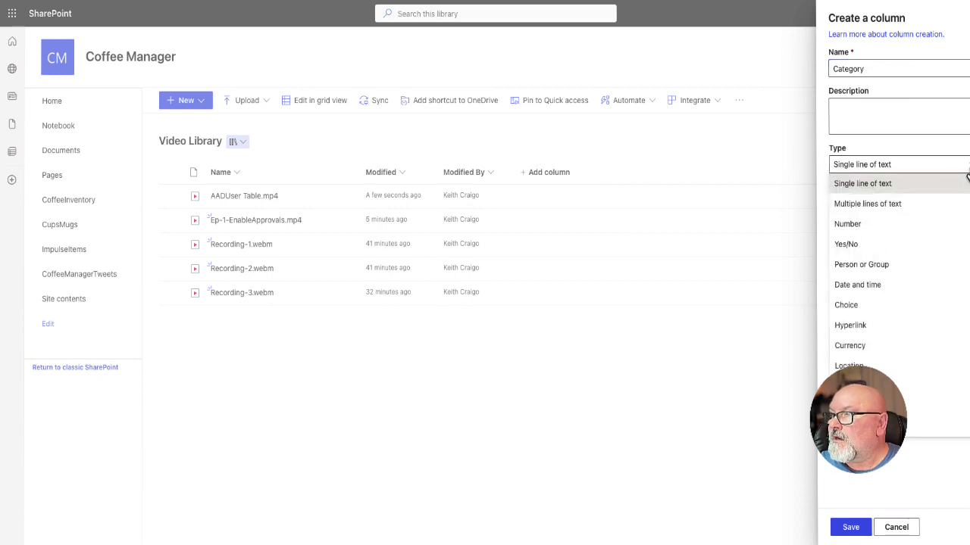
{"action": "left_click", "coordinate": [857, 306]}
- Name the first two choices SharePoint and Power Apps, and give Power Apps a dark purple fill
{"action": "left_click", "coordinate": [865, 205]}
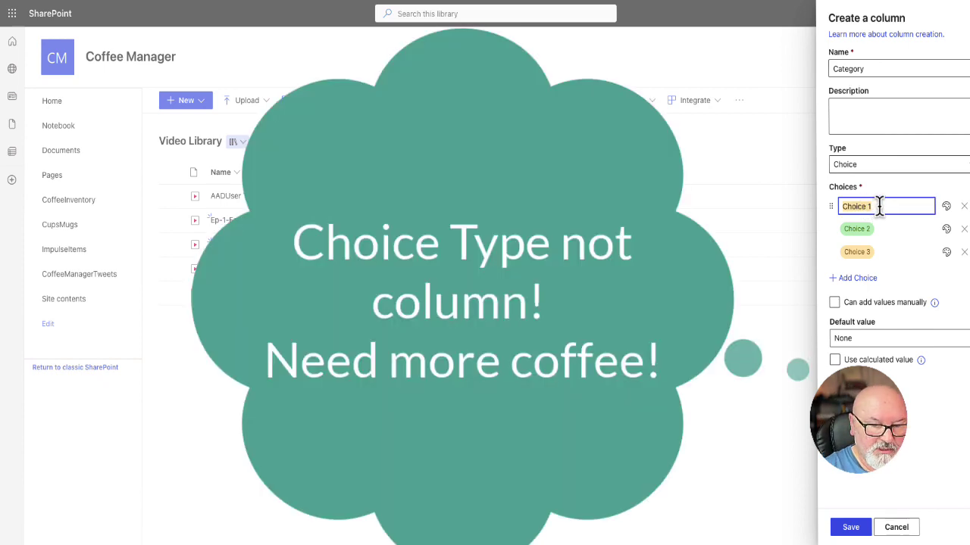
{"action": "type", "text": "SharePoint"}
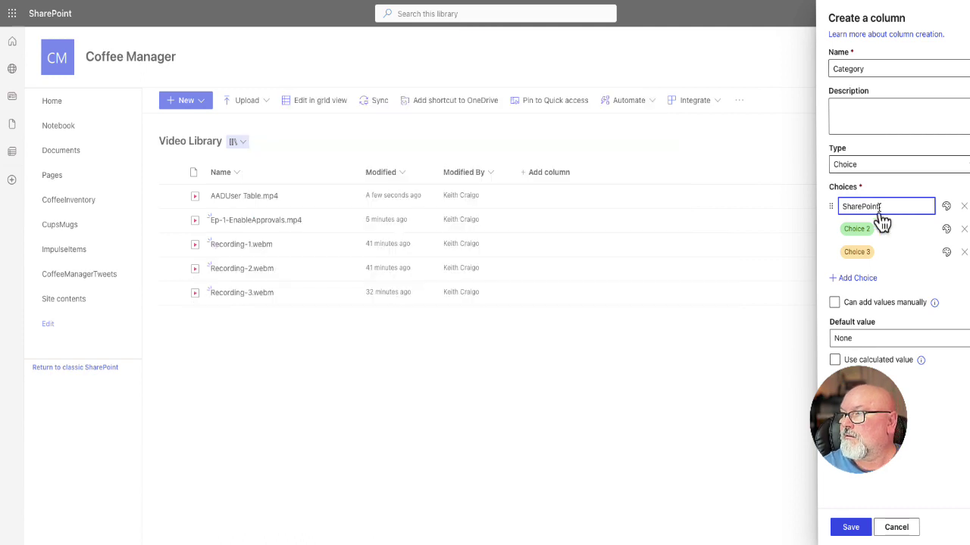
{"action": "left_click", "coordinate": [869, 230]}
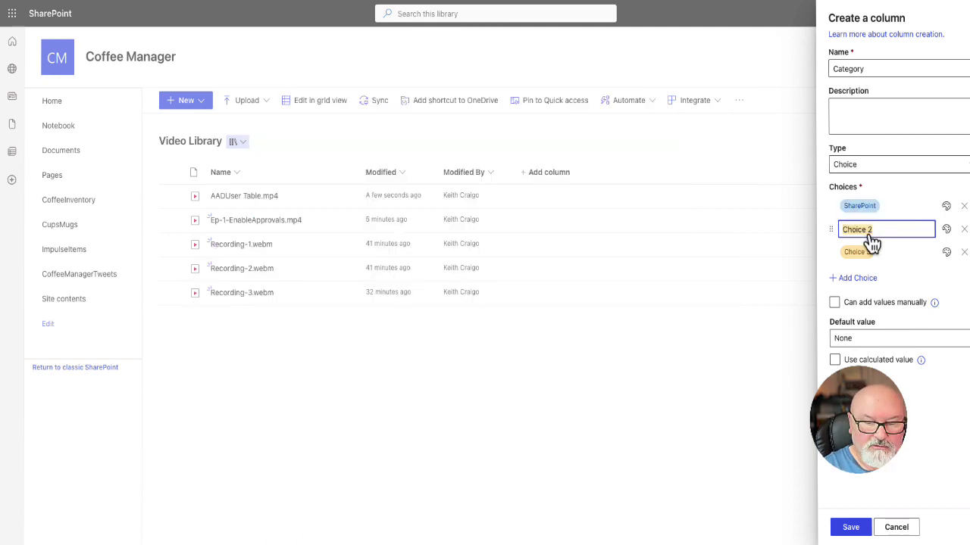
{"action": "type", "text": "Power Apps"}
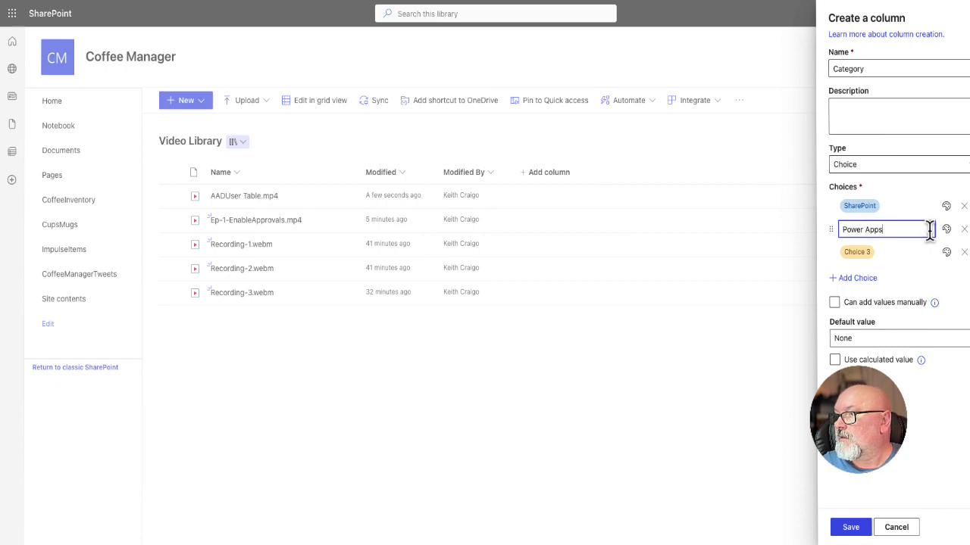
{"action": "left_click", "coordinate": [946, 229]}
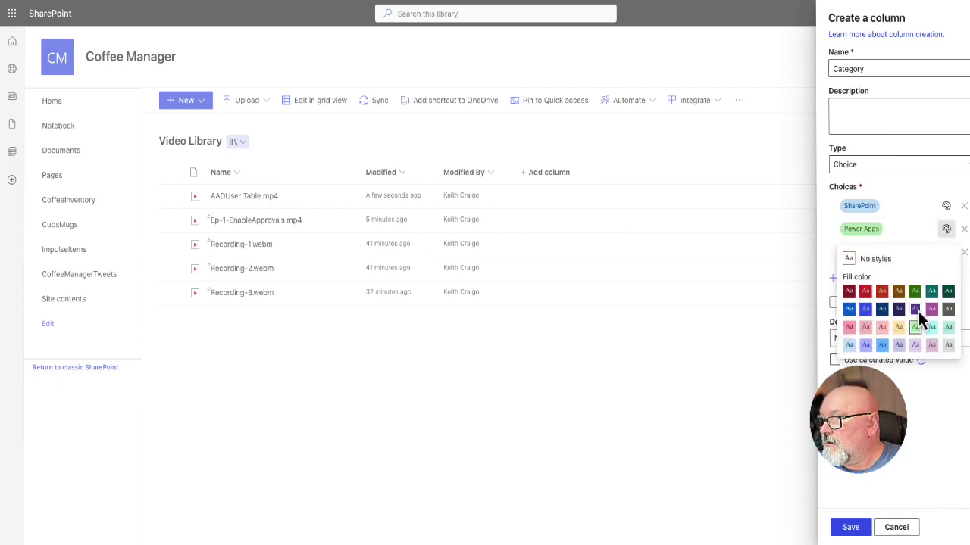
{"action": "left_click", "coordinate": [915, 309]}
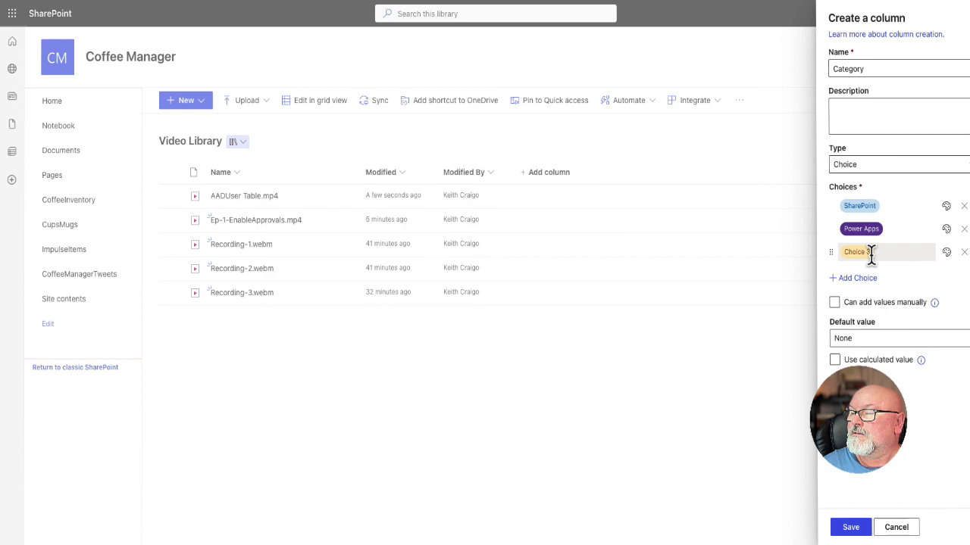
- Add the choices Angular and React, remove the extra fifth choice, and save the Category column
{"action": "left_click", "coordinate": [871, 253]}
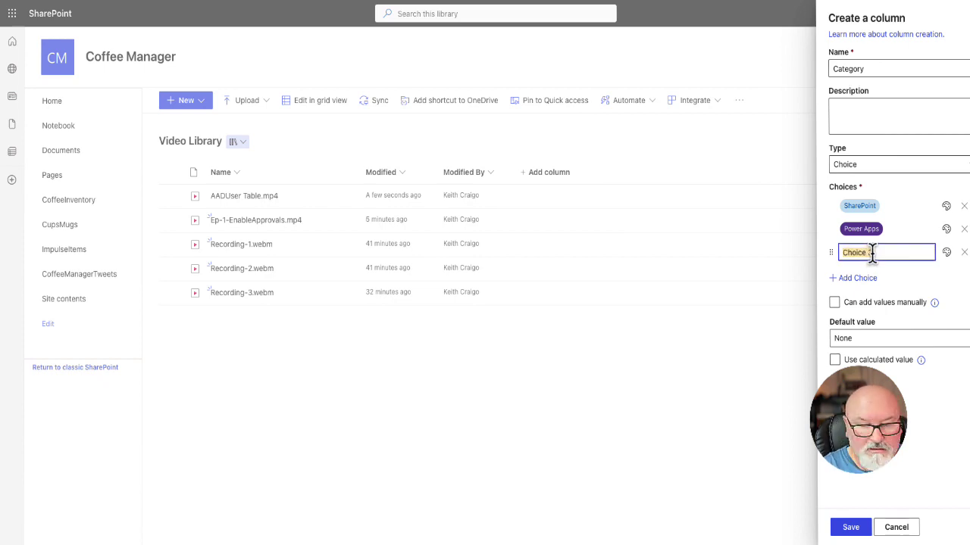
{"action": "type", "text": "Angular"}
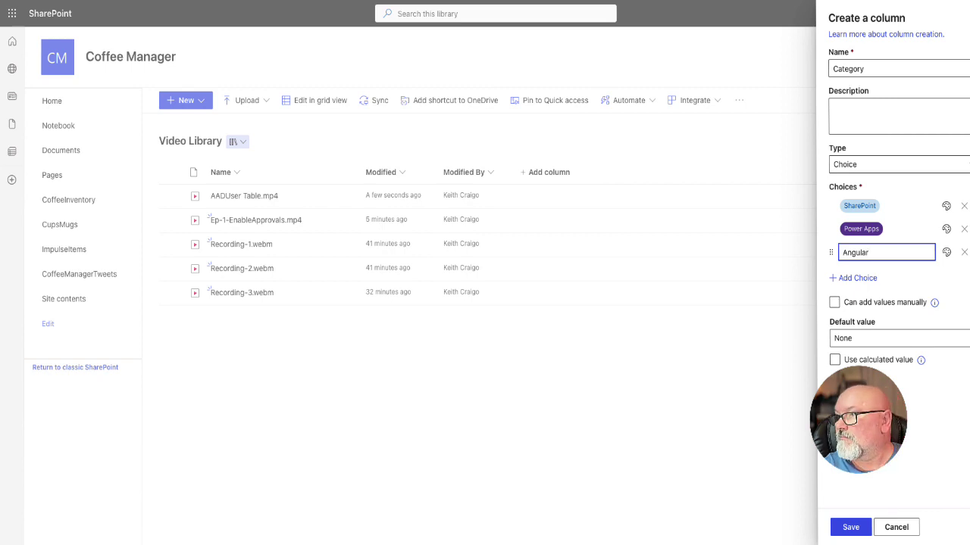
{"action": "left_click", "coordinate": [875, 278]}
{"action": "left_click", "coordinate": [875, 276]}
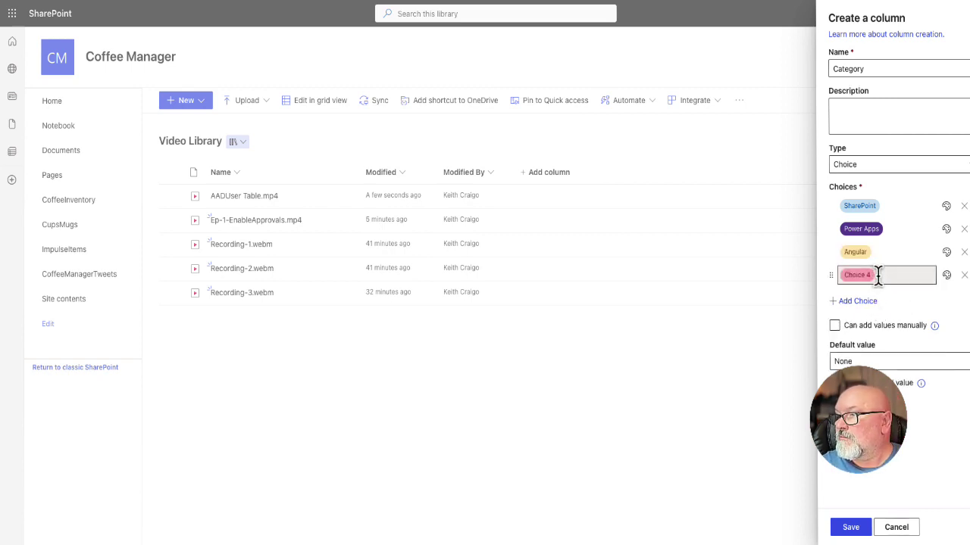
{"action": "type", "text": "React"}
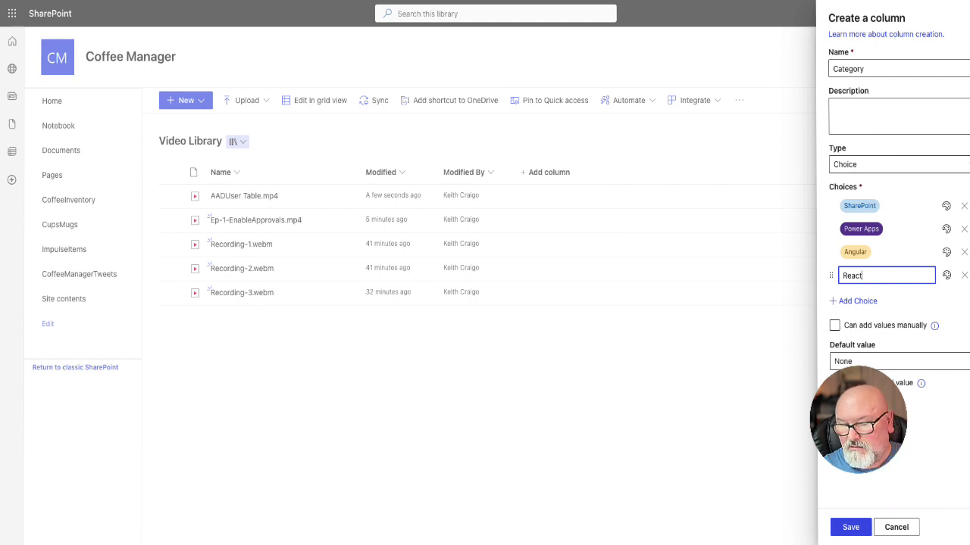
{"action": "key", "text": "Return"}
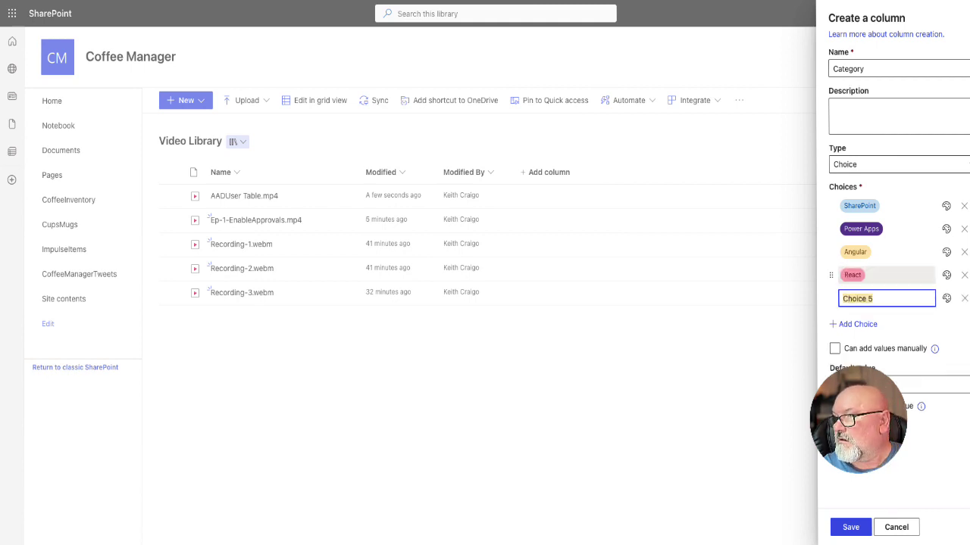
{"action": "left_click", "coordinate": [964, 299]}
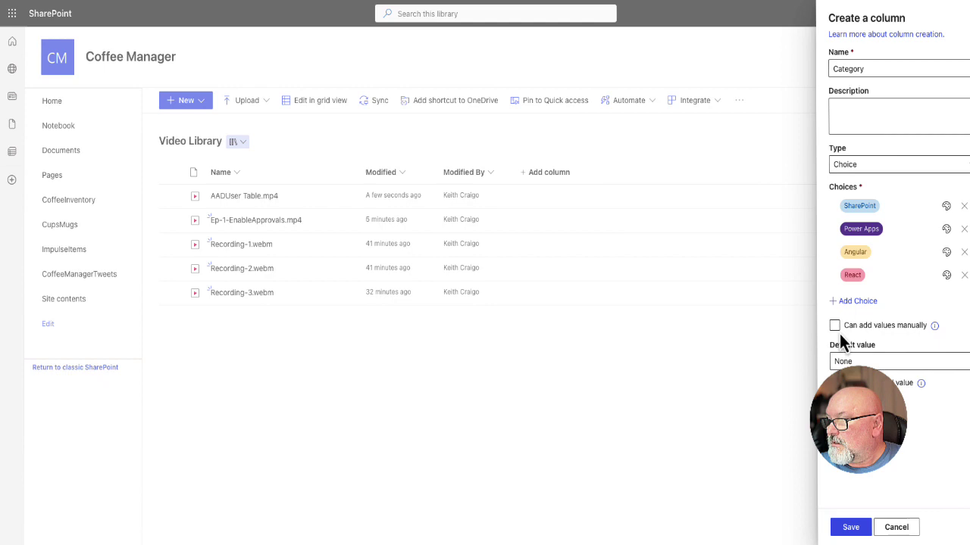
{"action": "left_click", "coordinate": [855, 526]}
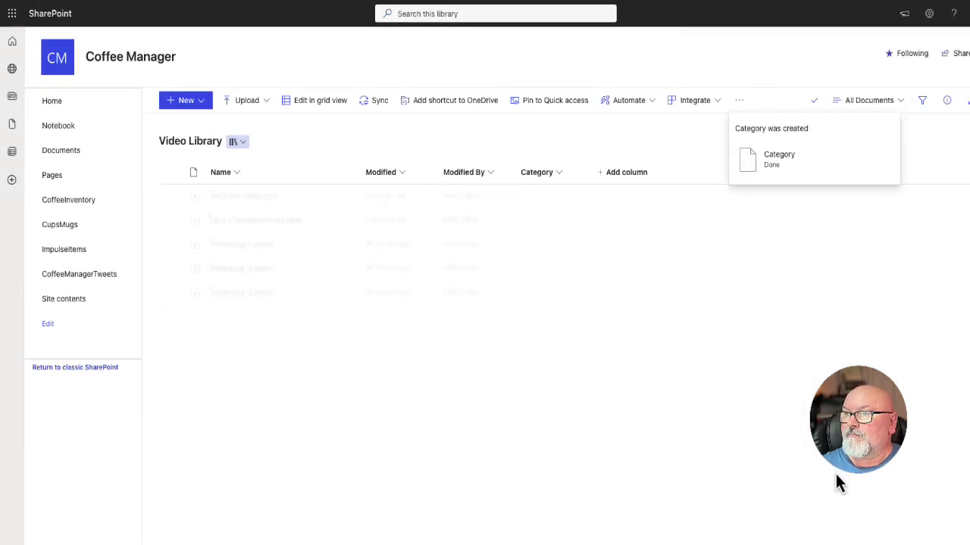
- Open the library in grid view and set Category to Power Apps for AADUser Table.mp4 and Ep-1-EnableApprovals.mp4
{"action": "left_click", "coordinate": [541, 197]}
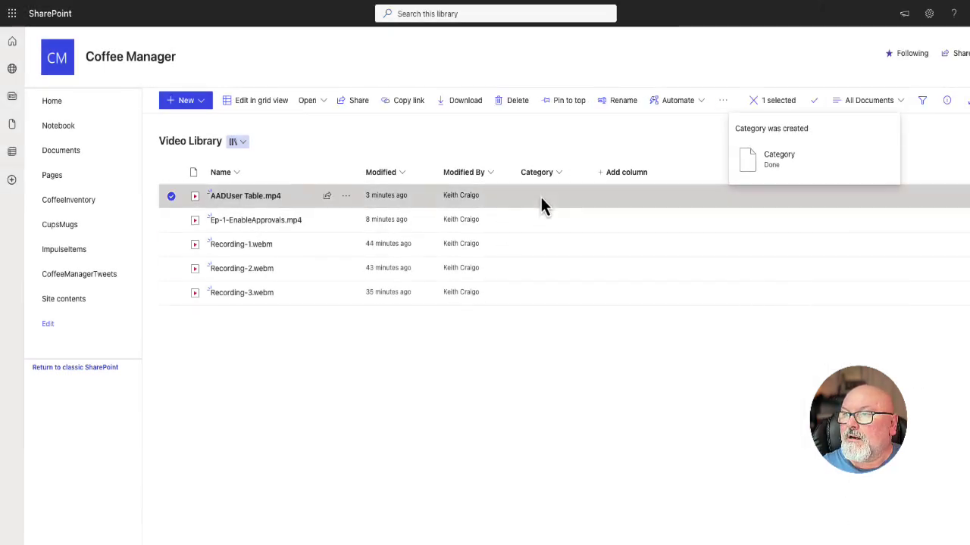
{"action": "left_click", "coordinate": [246, 107]}
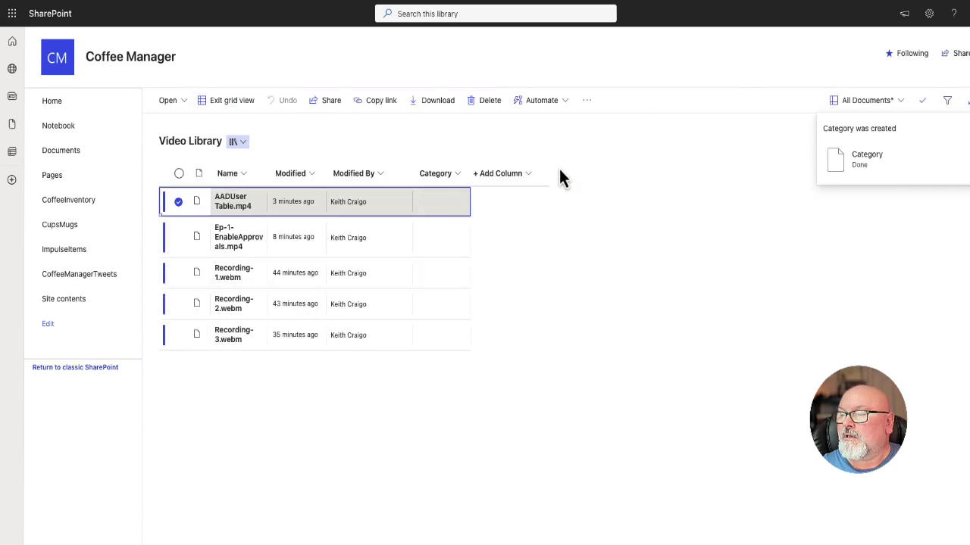
{"action": "left_click", "coordinate": [442, 231]}
{"action": "left_click", "coordinate": [431, 200]}
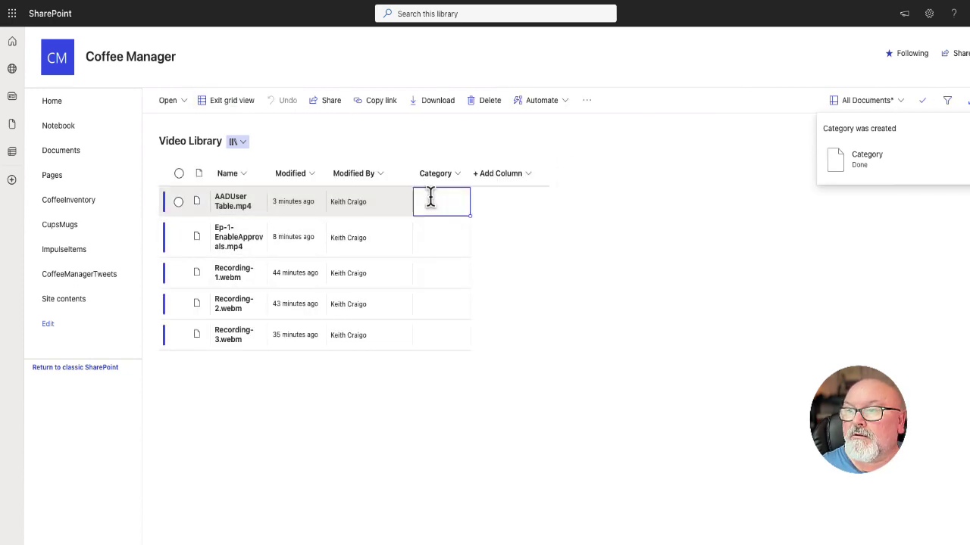
{"action": "left_click", "coordinate": [448, 207]}
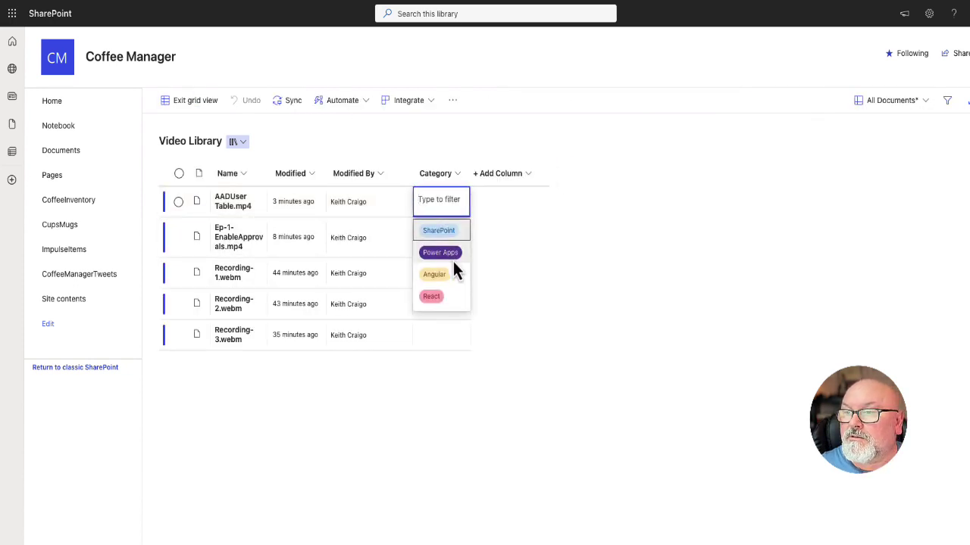
{"action": "left_click", "coordinate": [453, 261]}
{"action": "left_click", "coordinate": [440, 236]}
{"action": "left_click", "coordinate": [442, 299]}
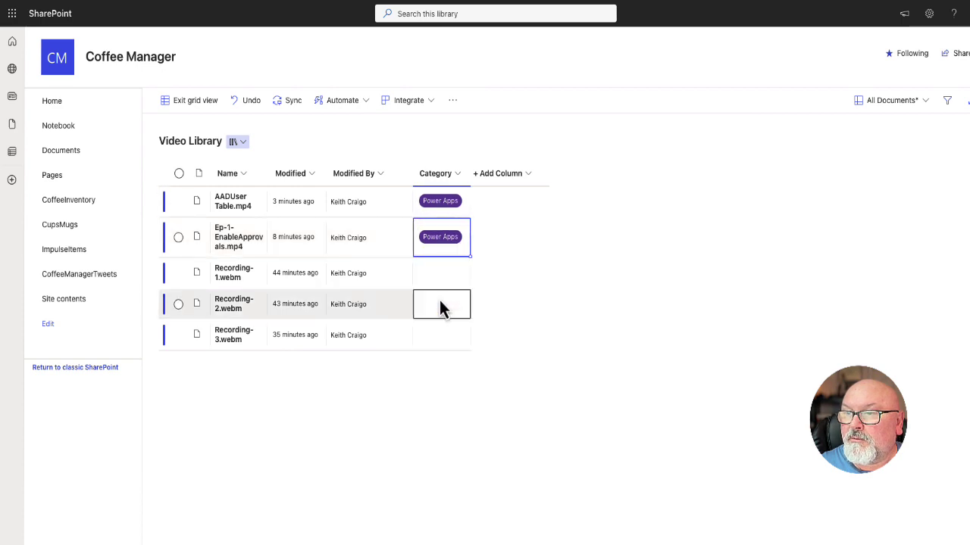
- Set Category to SharePoint for Recording-1, Recording-2 and Recording-3, and leave grid view
{"action": "left_click", "coordinate": [434, 279]}
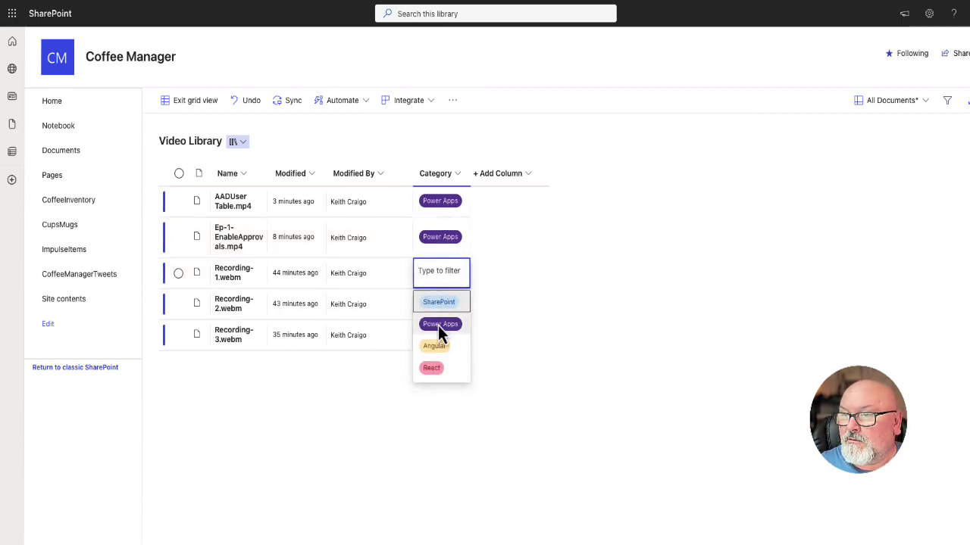
{"action": "left_click", "coordinate": [442, 303]}
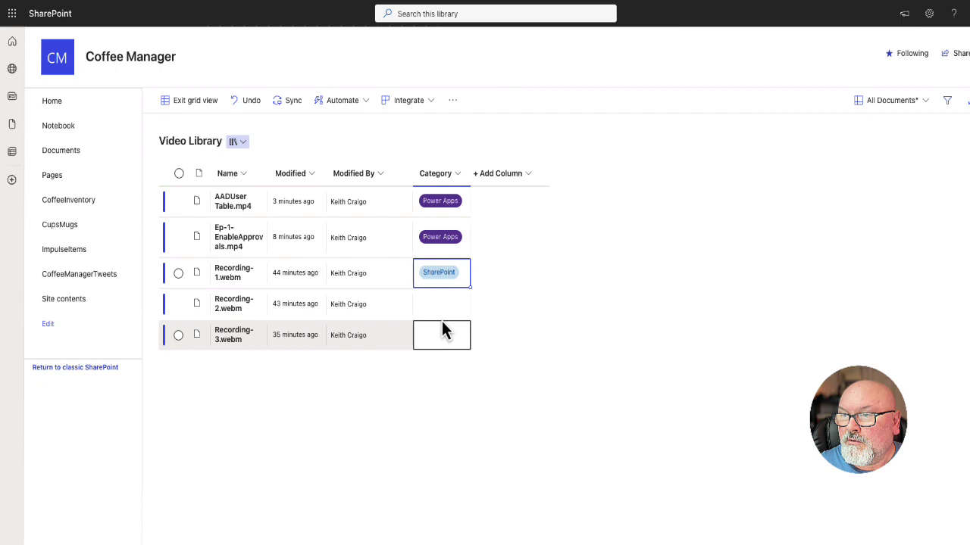
{"action": "left_click", "coordinate": [439, 303]}
{"action": "left_click", "coordinate": [439, 334]}
{"action": "left_click", "coordinate": [442, 341]}
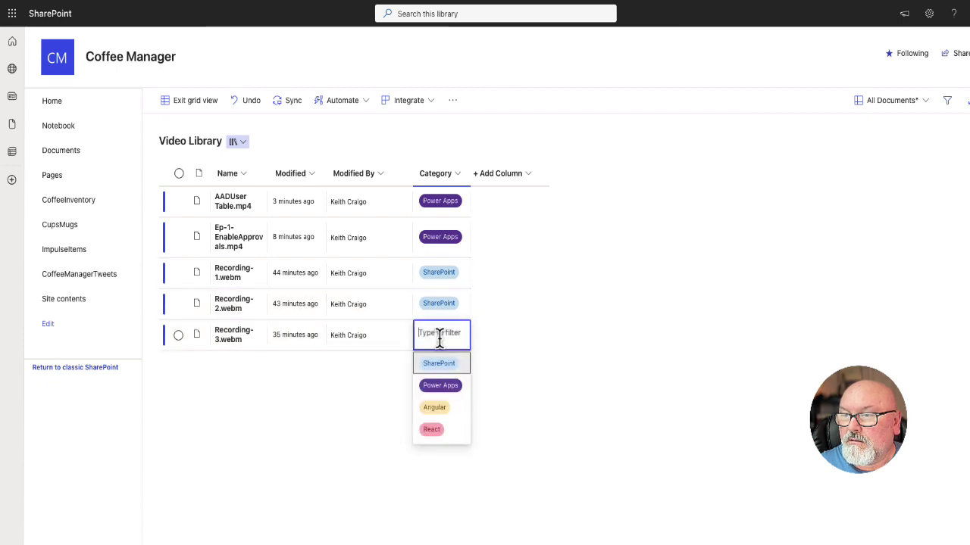
{"action": "left_click", "coordinate": [438, 364]}
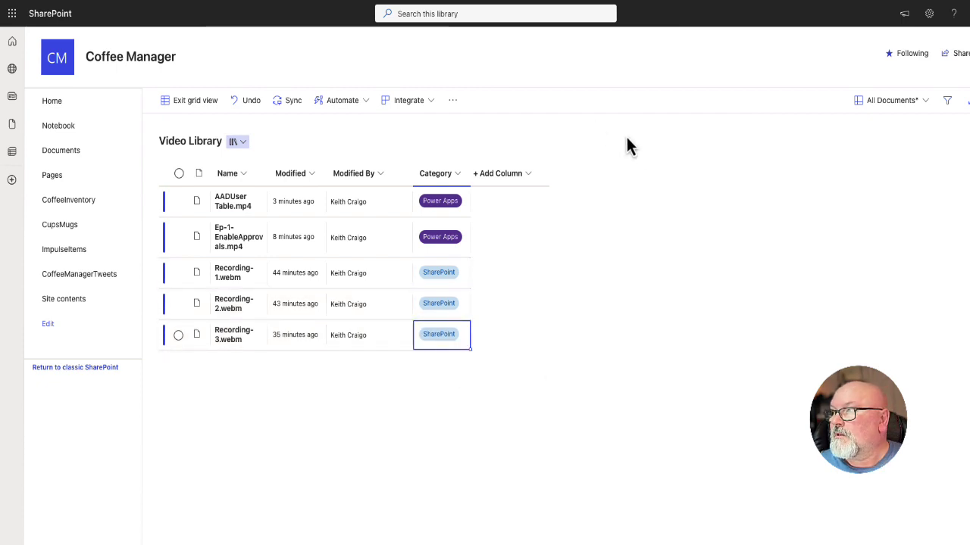
{"action": "left_click", "coordinate": [173, 105]}
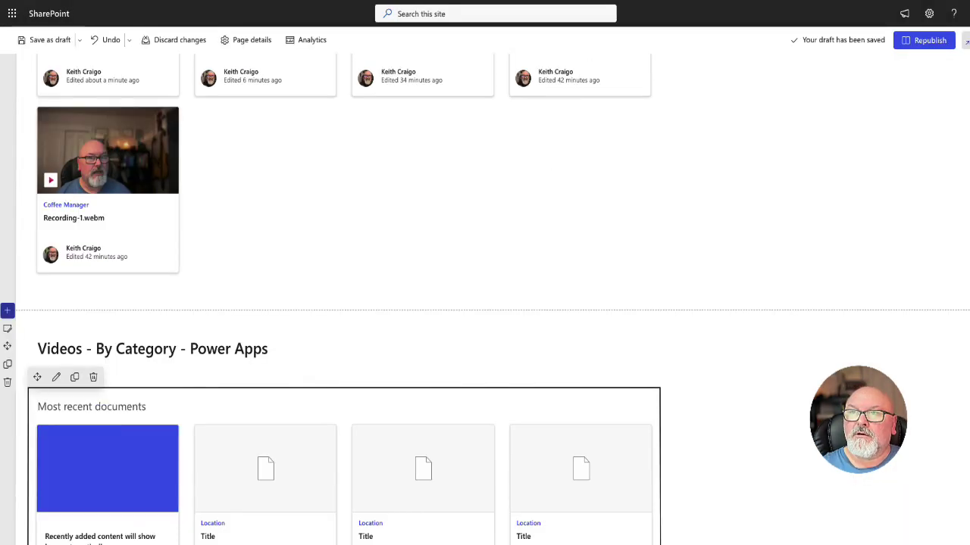
- Back on the page, set the Power Apps category web part's source to "A document library on this site" and its library to Video Library
{"action": "scroll", "coordinate": [379, 257], "scroll_direction": "down", "scroll_amount": 3}
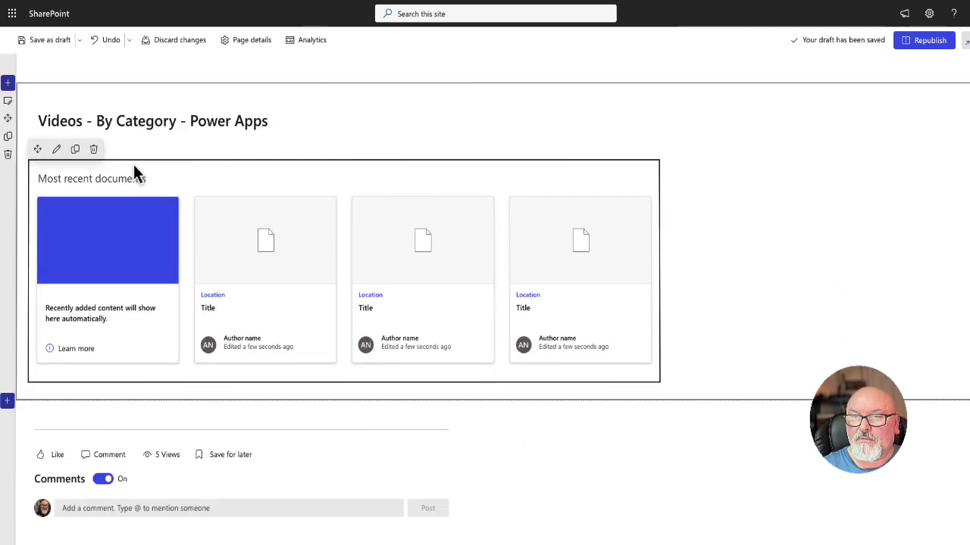
{"action": "left_click", "coordinate": [58, 151]}
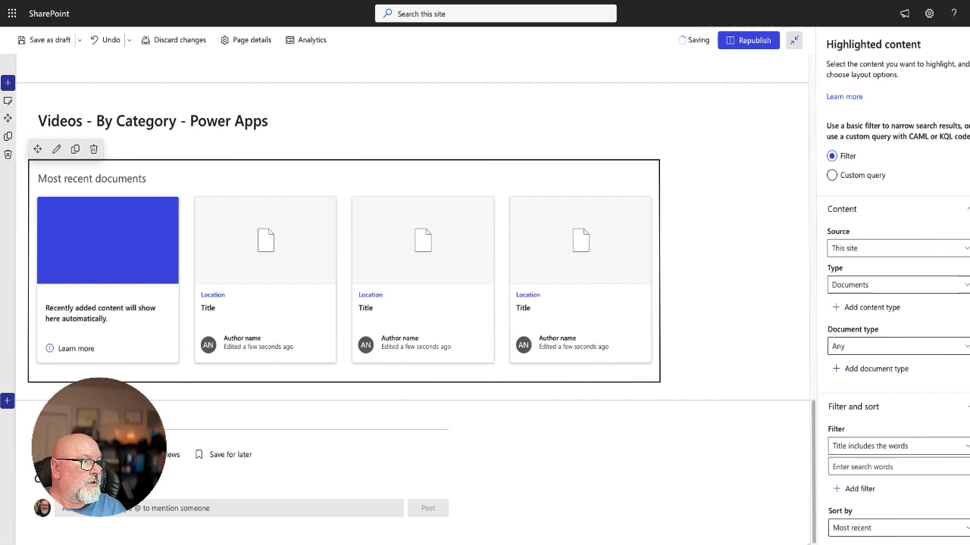
{"action": "left_click", "coordinate": [938, 251]}
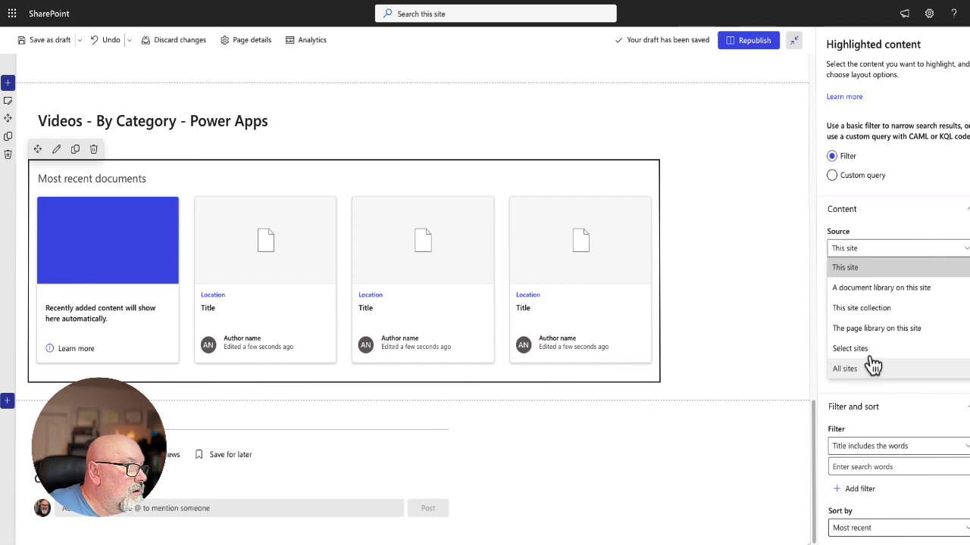
{"action": "left_click", "coordinate": [870, 289]}
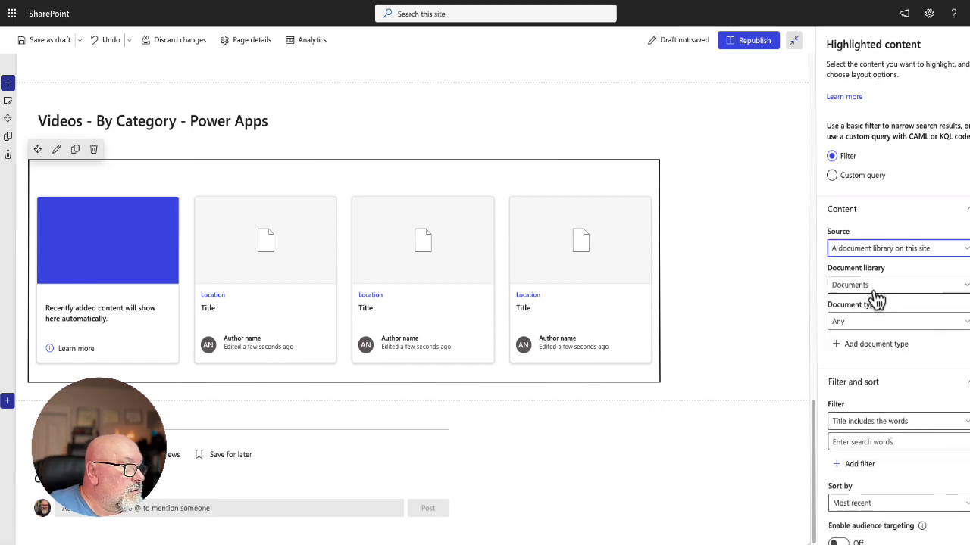
{"action": "left_click", "coordinate": [872, 288]}
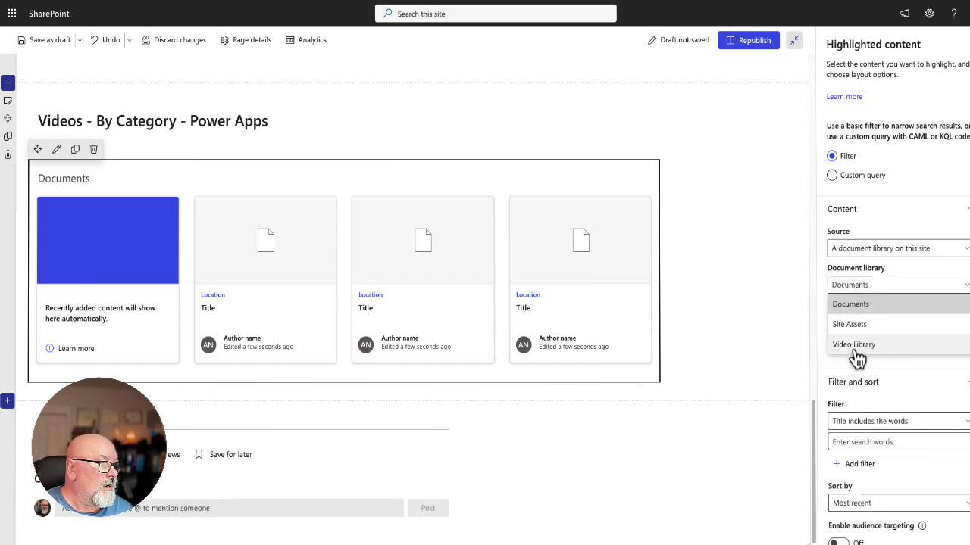
{"action": "left_click", "coordinate": [854, 347]}
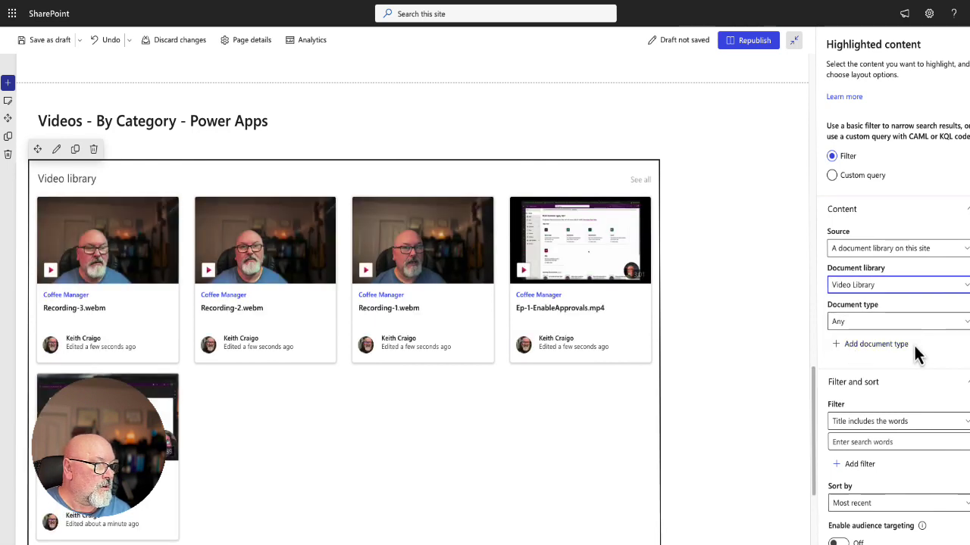
- Try to filter the Power Apps category web part by titles that include the words "Power Apps"
{"action": "scroll", "coordinate": [914, 343], "scroll_direction": "down", "scroll_amount": 1}
{"action": "scroll", "coordinate": [914, 344], "scroll_direction": "down", "scroll_amount": 3}
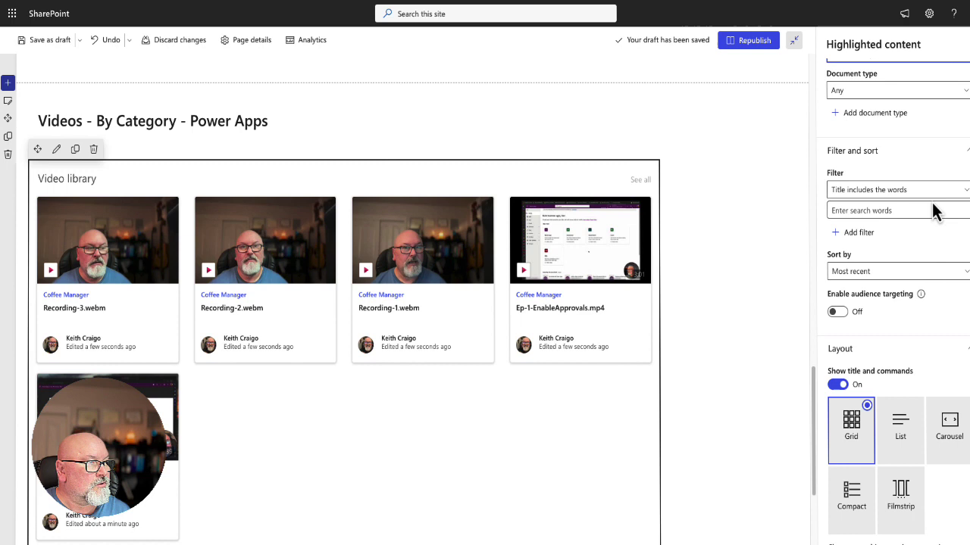
{"action": "left_click", "coordinate": [963, 193]}
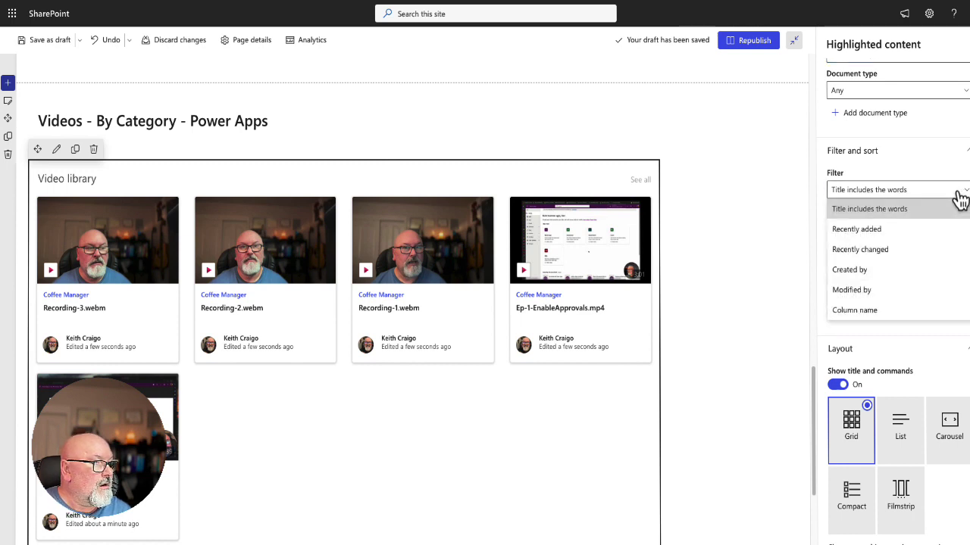
{"action": "left_click", "coordinate": [868, 211]}
{"action": "left_click", "coordinate": [913, 212]}
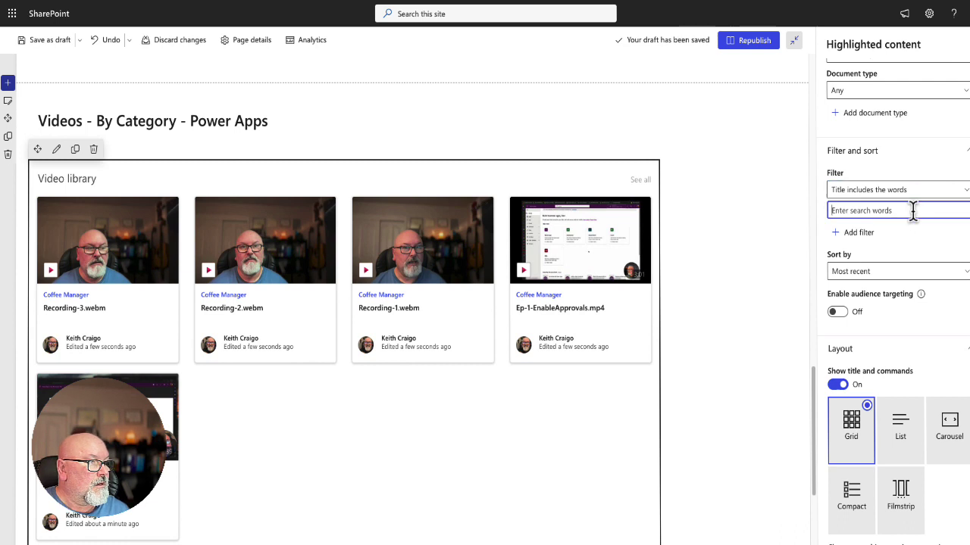
{"action": "type", "text": "Power"}
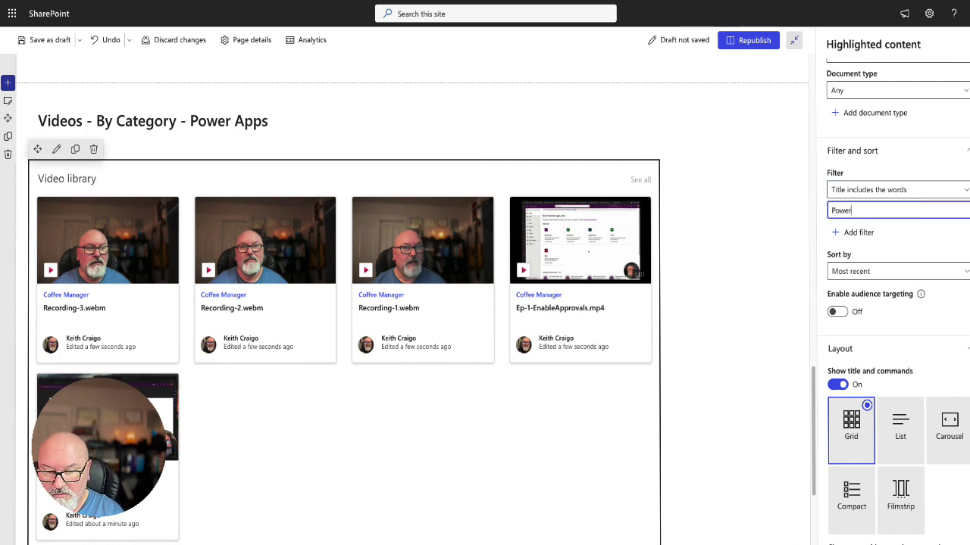
{"action": "type", "text": " Apps"}
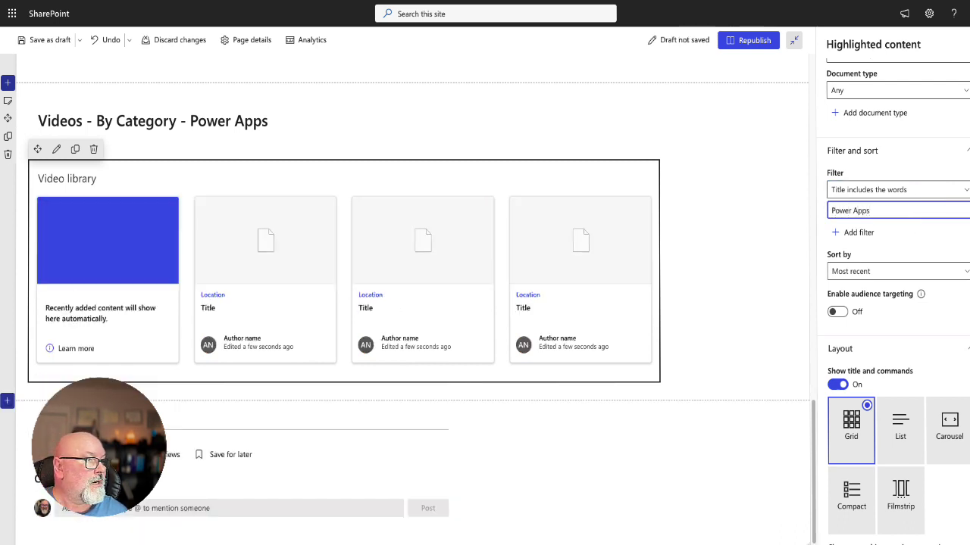
{"action": "left_click", "coordinate": [927, 272]}
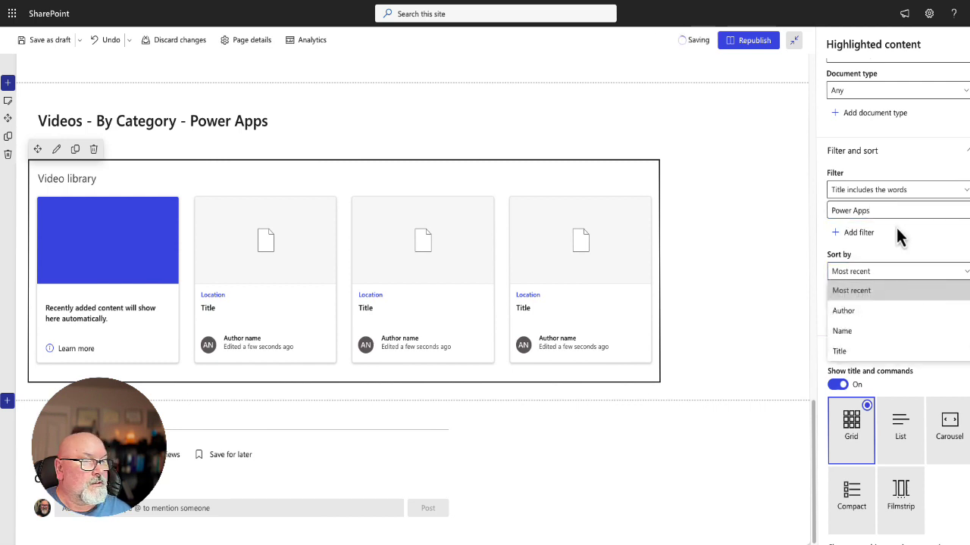
- Filter the web part by column name, using the Category (Choice) column with the condition Contains "Power Apps"
{"action": "left_click", "coordinate": [946, 192]}
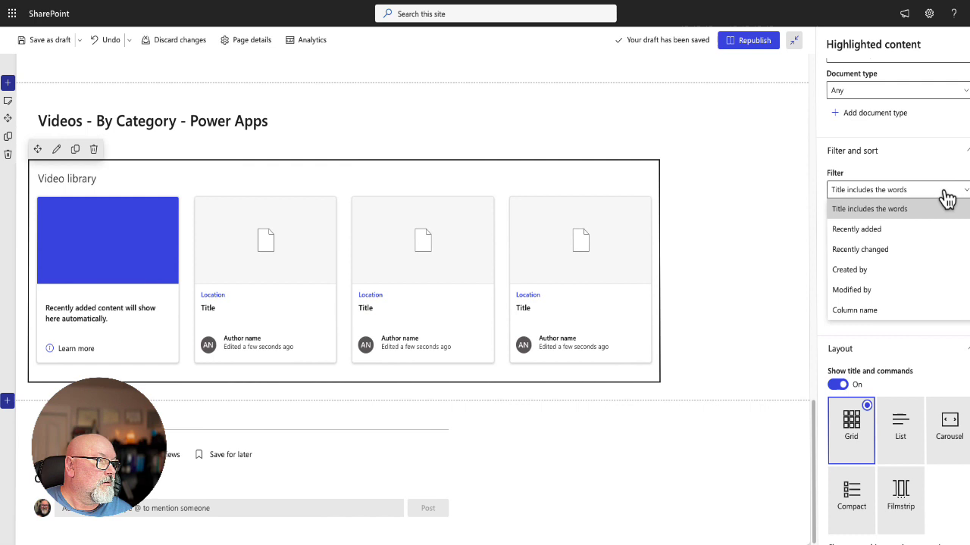
{"action": "left_click", "coordinate": [875, 311]}
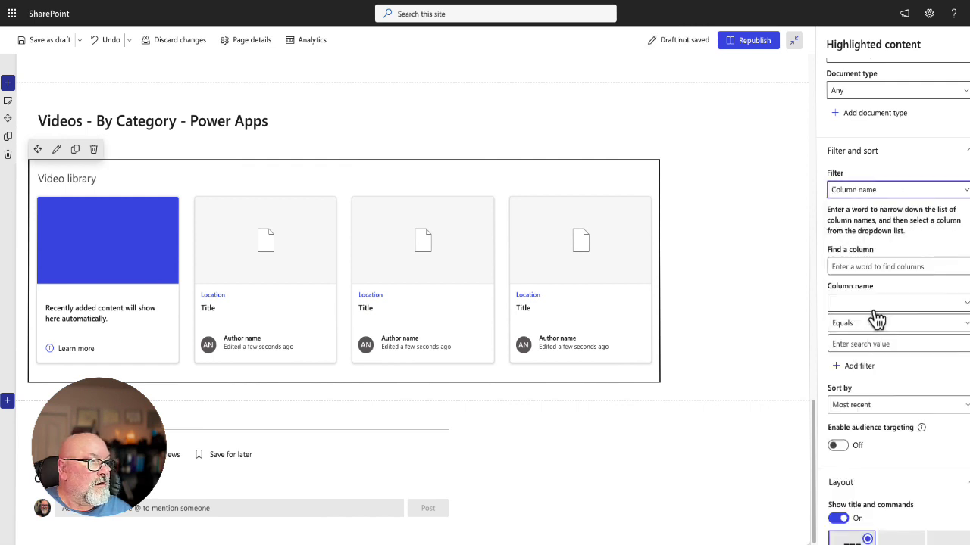
{"action": "left_click", "coordinate": [918, 267]}
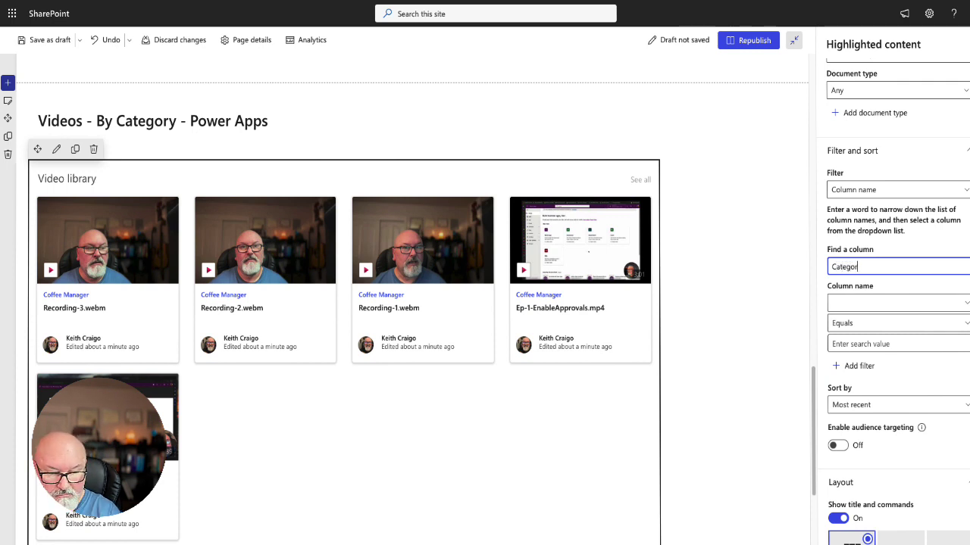
{"action": "left_click", "coordinate": [958, 303]}
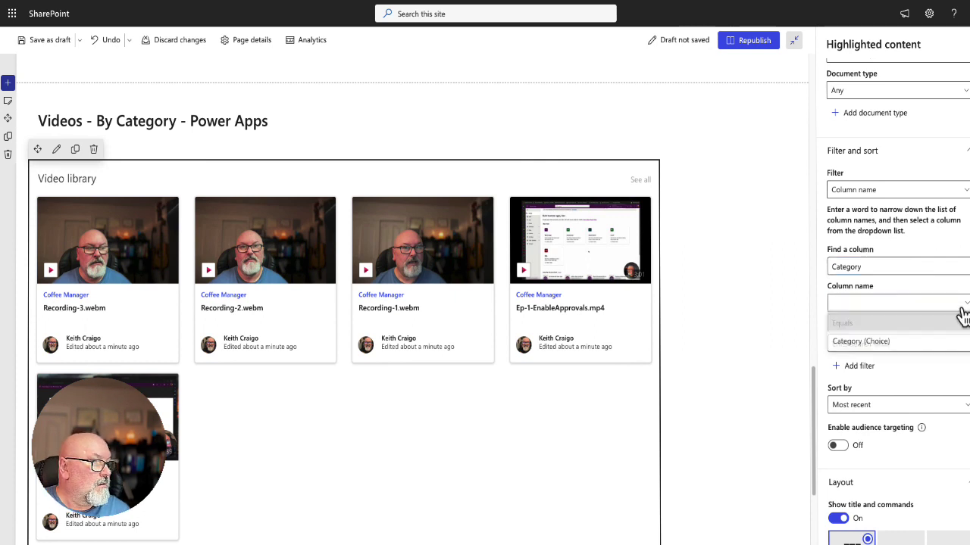
{"action": "left_click", "coordinate": [861, 343]}
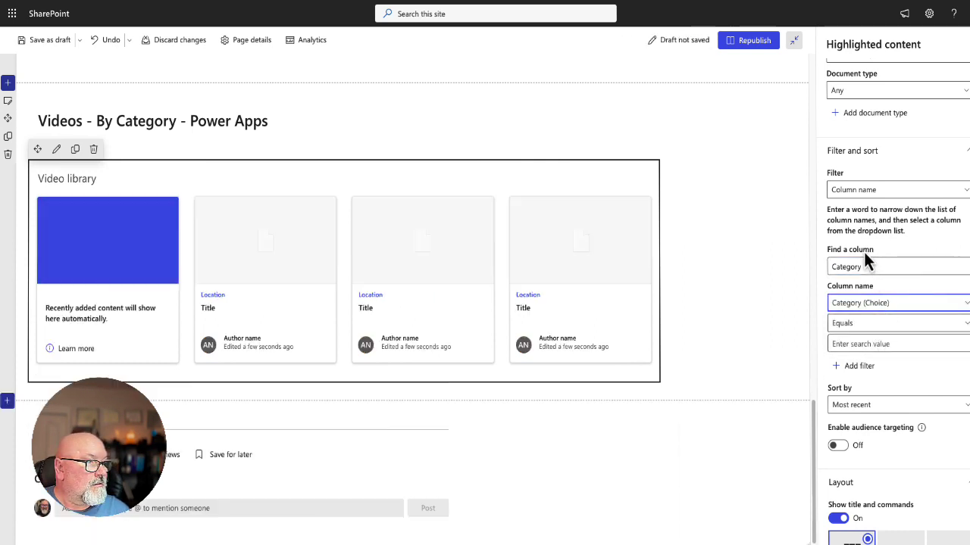
{"action": "left_click", "coordinate": [859, 334]}
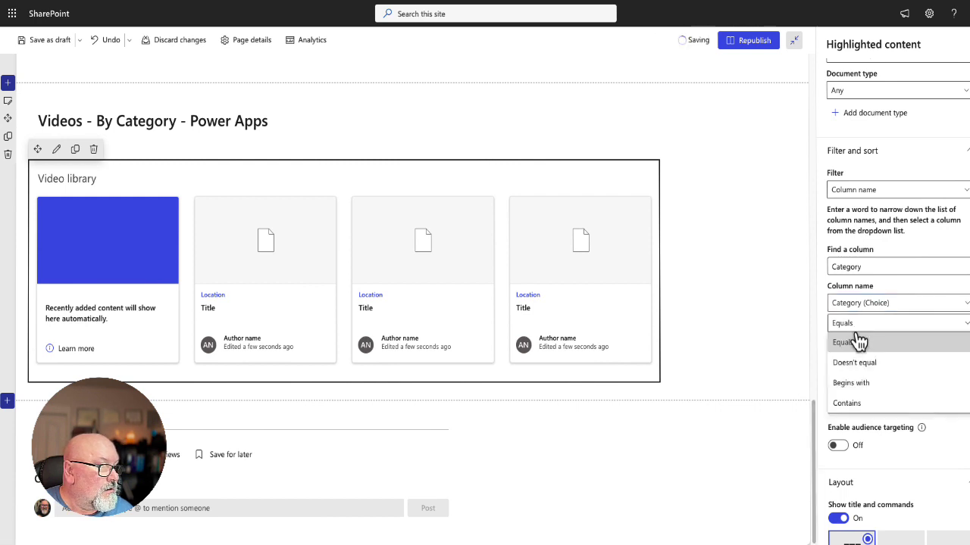
{"action": "left_click", "coordinate": [861, 405]}
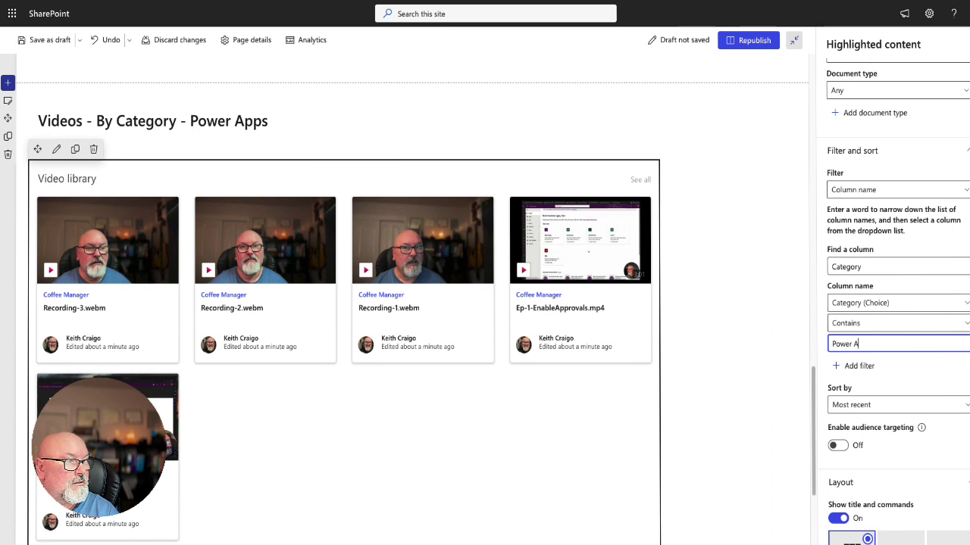
{"action": "type", "text": "Power Apps"}
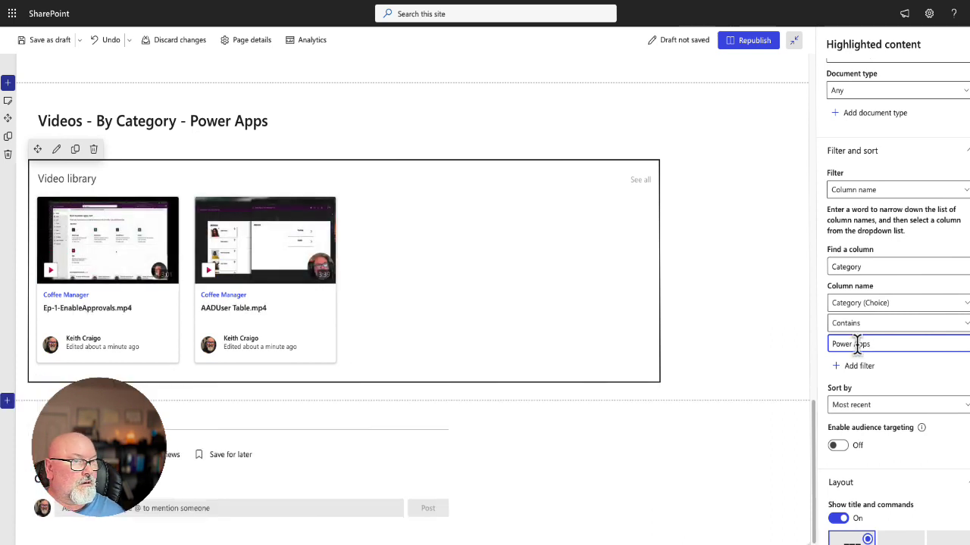
- Close the web part settings, republish the page and check the published Power Apps category section
{"action": "scroll", "coordinate": [893, 424], "scroll_direction": "down", "scroll_amount": 3}
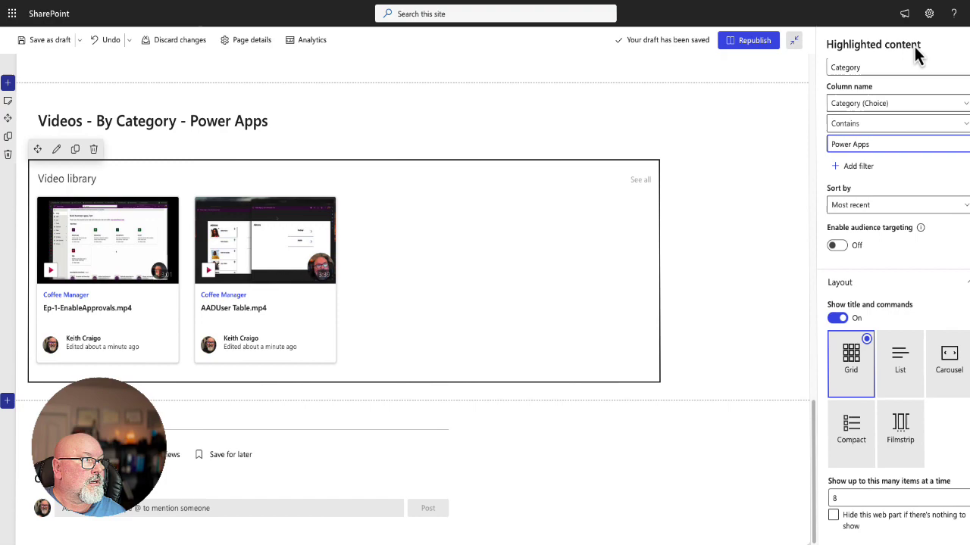
{"action": "left_click", "coordinate": [962, 47]}
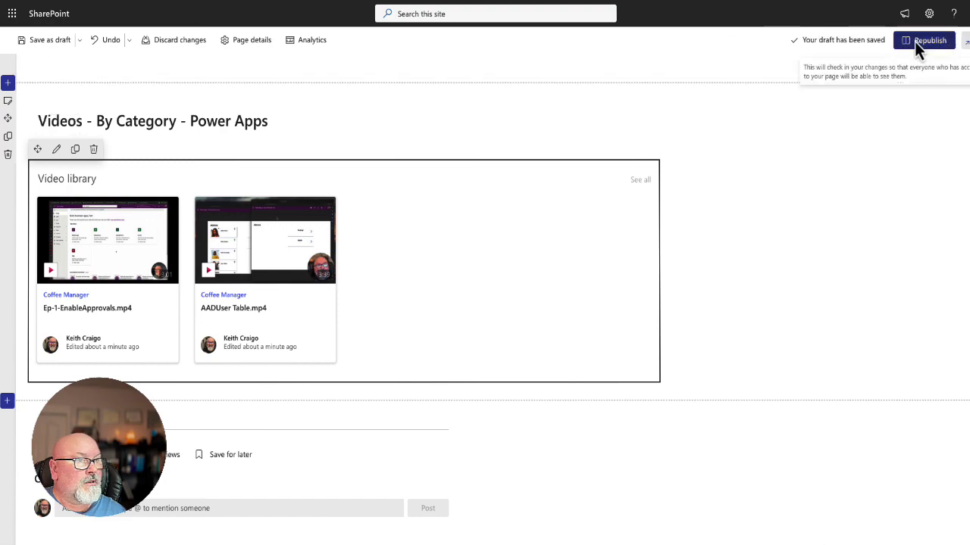
{"action": "left_click", "coordinate": [914, 41]}
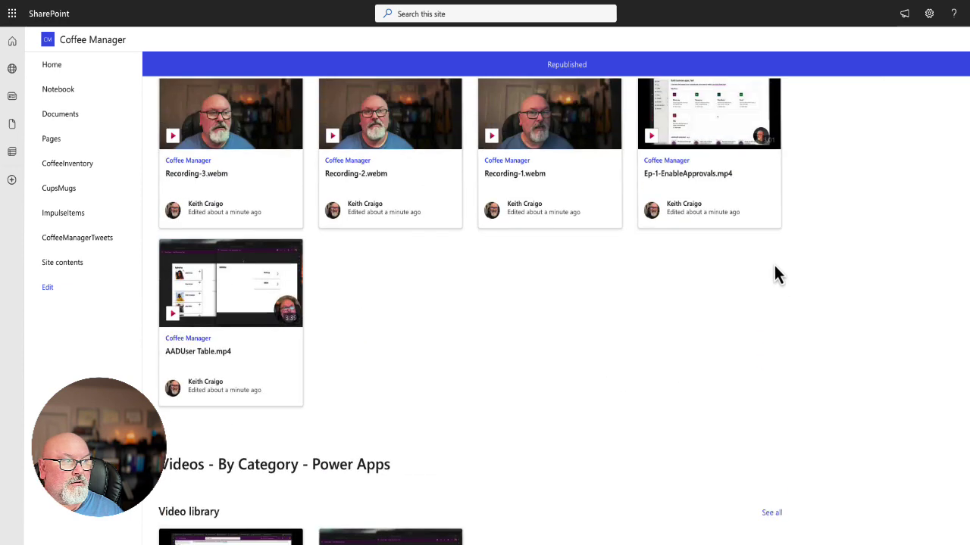
{"action": "scroll", "coordinate": [716, 288], "scroll_direction": "down", "scroll_amount": 3}
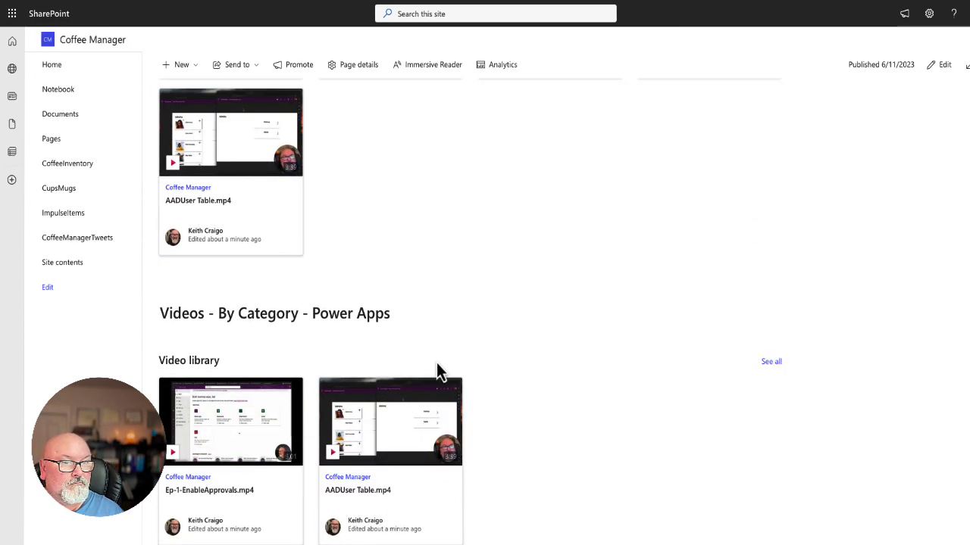
- Reopen the page for editing and move the "Videos - By Category - Power Apps" section above the "All Videos - Highlighted Content Webpart" section
{"action": "left_click", "coordinate": [944, 66]}
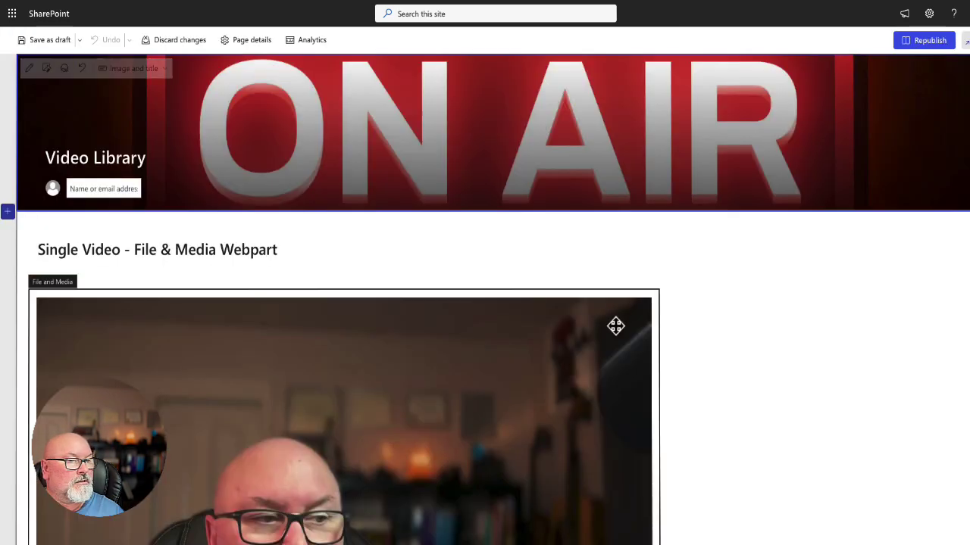
{"action": "scroll", "coordinate": [656, 311], "scroll_direction": "down", "scroll_amount": 10}
{"action": "scroll", "coordinate": [658, 310], "scroll_direction": "down", "scroll_amount": 4}
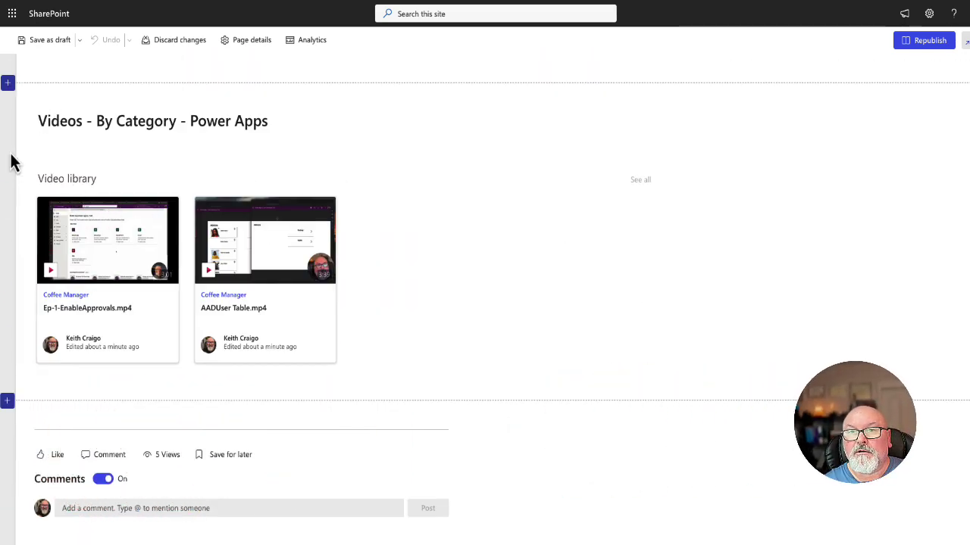
{"action": "mouse_move", "coordinate": [16, 123]}
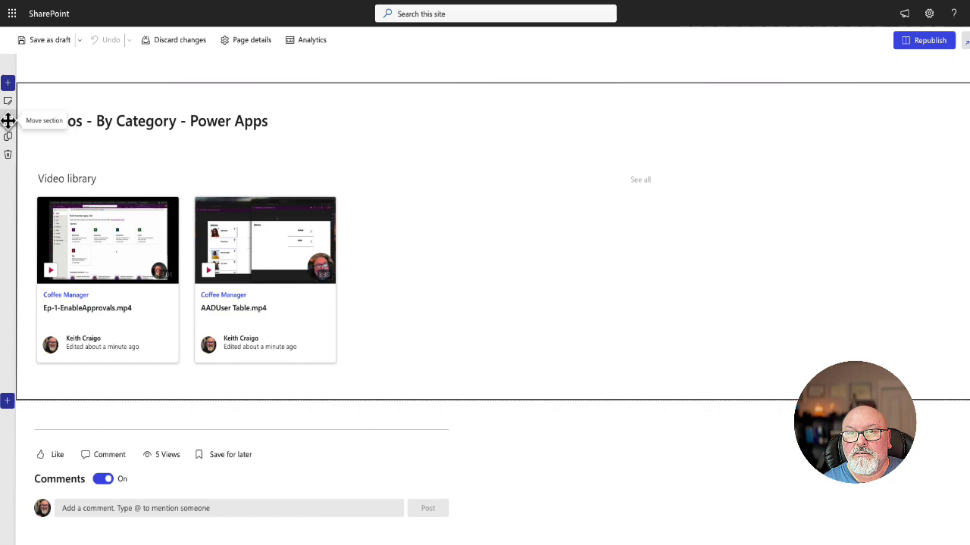
{"action": "left_click_drag", "start_coordinate": [9, 120], "coordinate": [25, 267]}
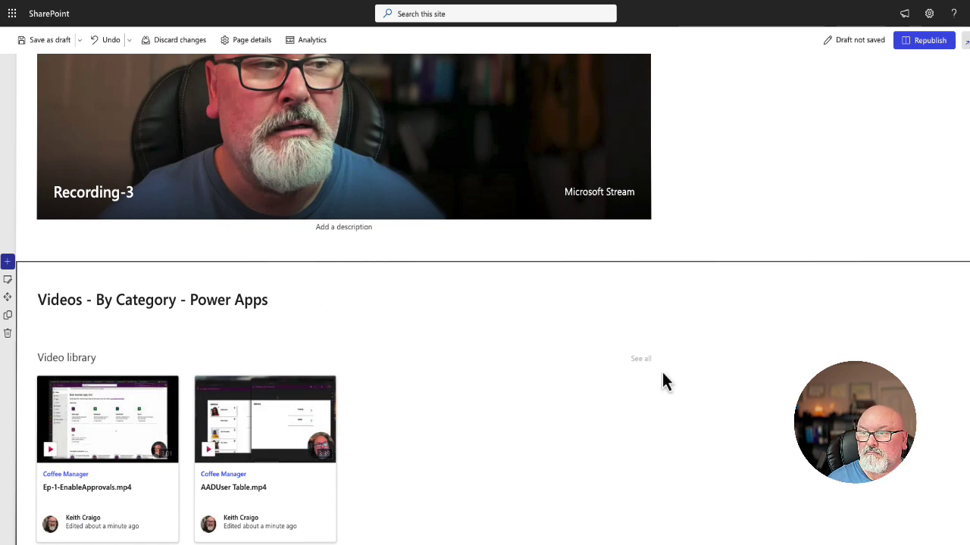
{"action": "scroll", "coordinate": [662, 379], "scroll_direction": "down", "scroll_amount": 5}
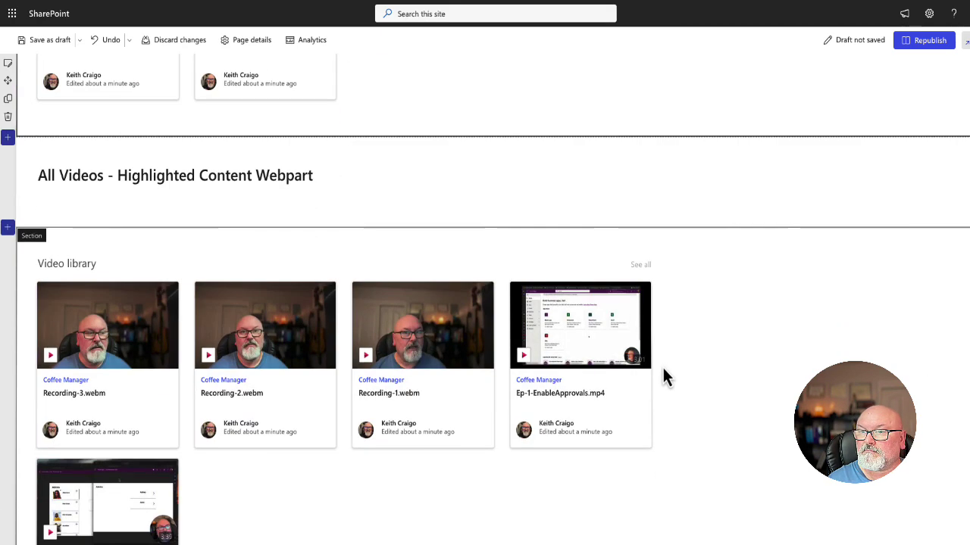
- Republish the page with the new section order and look through its Power Apps and All Videos sections
{"action": "left_click", "coordinate": [924, 42]}
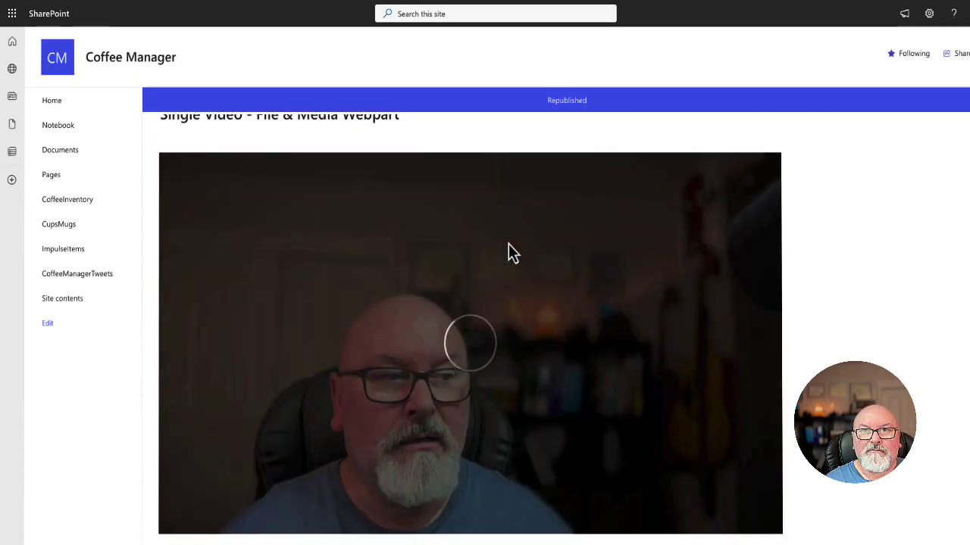
{"action": "scroll", "coordinate": [507, 250], "scroll_direction": "down", "scroll_amount": 5}
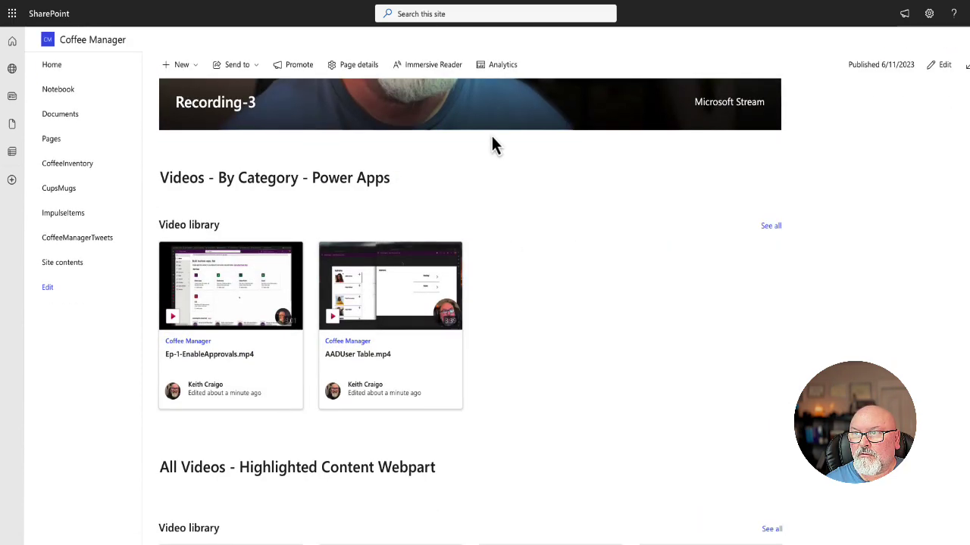
{"action": "scroll", "coordinate": [412, 292], "scroll_direction": "down", "scroll_amount": 3}
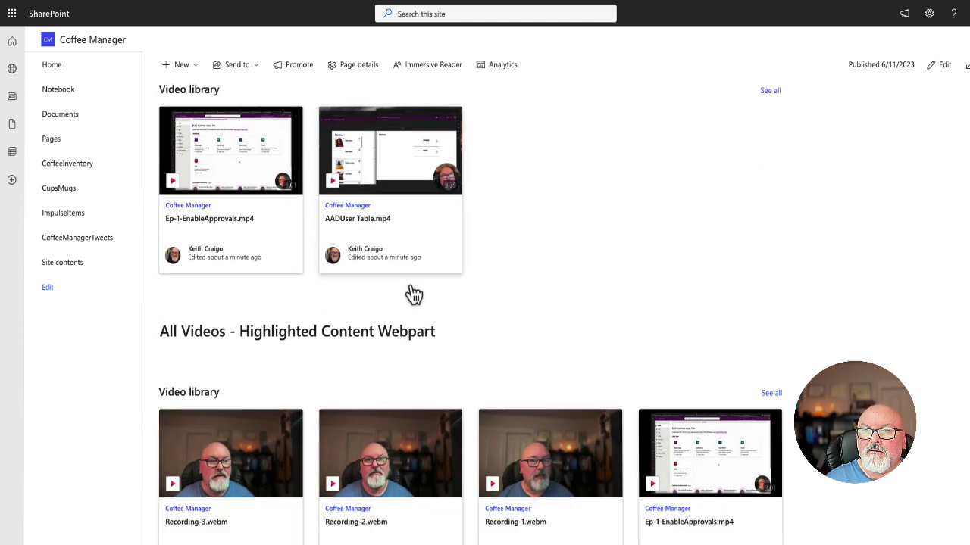
{"action": "scroll", "coordinate": [407, 296], "scroll_direction": "down", "scroll_amount": 5}
{"action": "scroll", "coordinate": [411, 296], "scroll_direction": "up", "scroll_amount": 3}
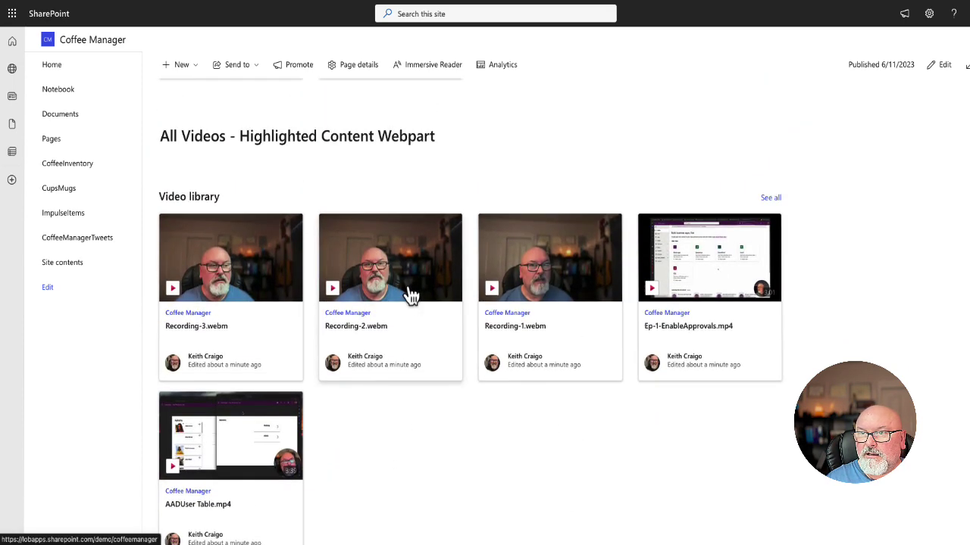